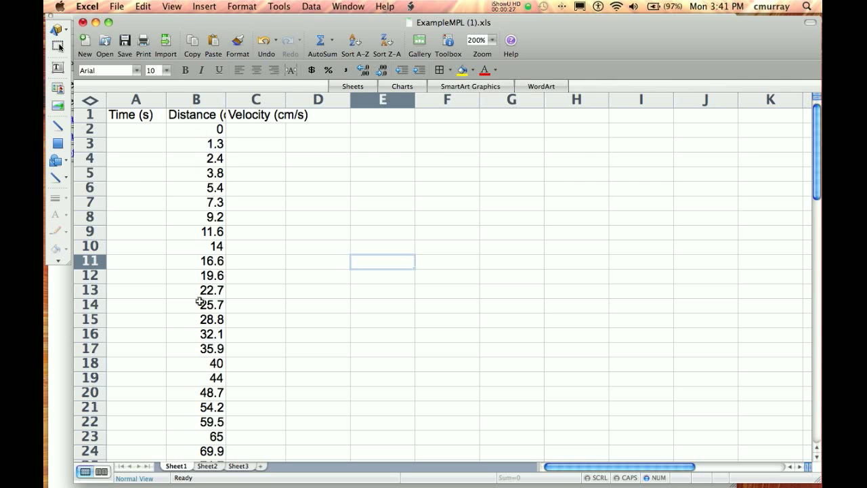
Step: Review the distance values in column B from the first data row to the last filled row
{"action": "scroll", "coordinate": [200, 302], "scroll_direction": "down", "scroll_amount": 20}
{"action": "scroll", "coordinate": [200, 301], "scroll_direction": "up", "scroll_amount": 15}
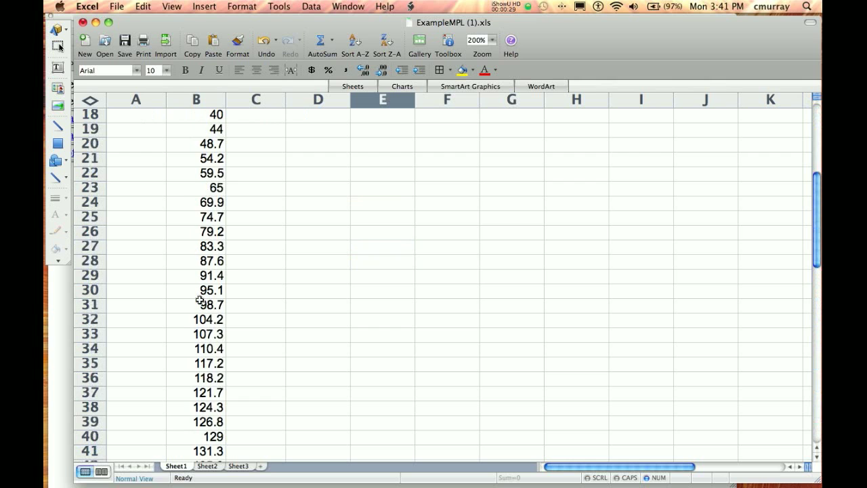
{"action": "scroll", "coordinate": [218, 190], "scroll_direction": "up", "scroll_amount": 5}
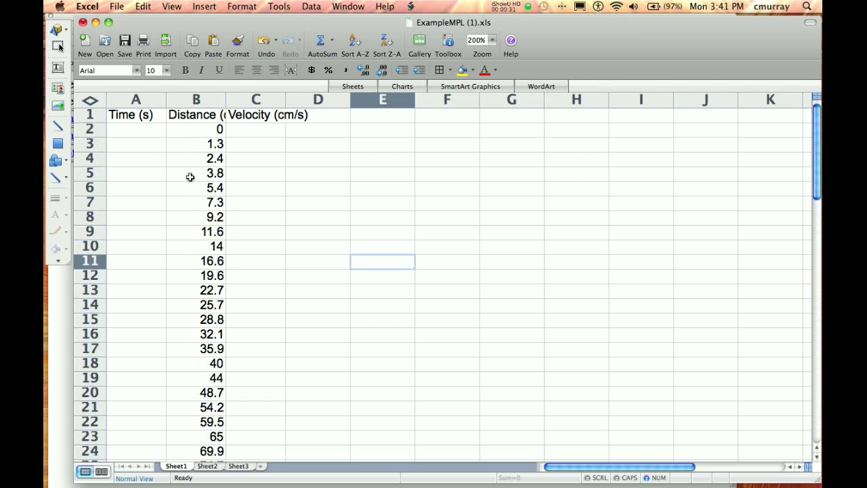
{"action": "scroll", "coordinate": [200, 232], "scroll_direction": "down", "scroll_amount": 15}
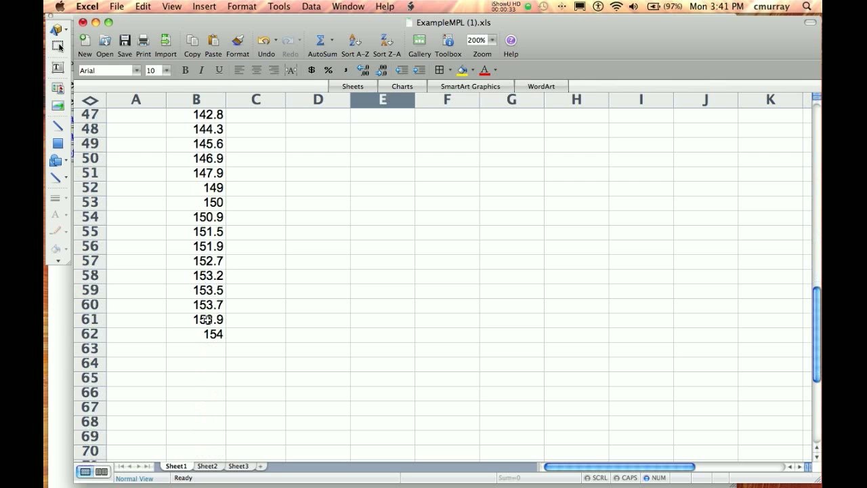
{"action": "left_click", "coordinate": [208, 333]}
{"action": "scroll", "coordinate": [229, 266], "scroll_direction": "up", "scroll_amount": 15}
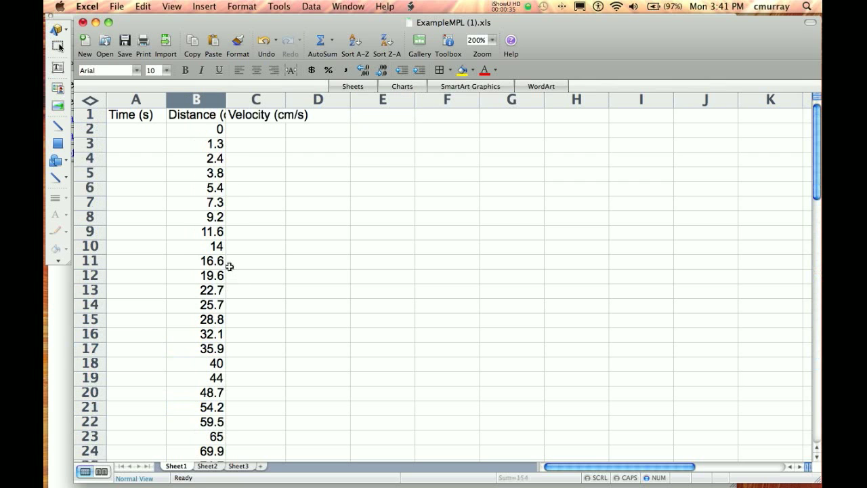
Step: Auto-fit the widths of columns A, B and C to their Time, Distance and Velocity headings
{"action": "double_click", "coordinate": [164, 101]}
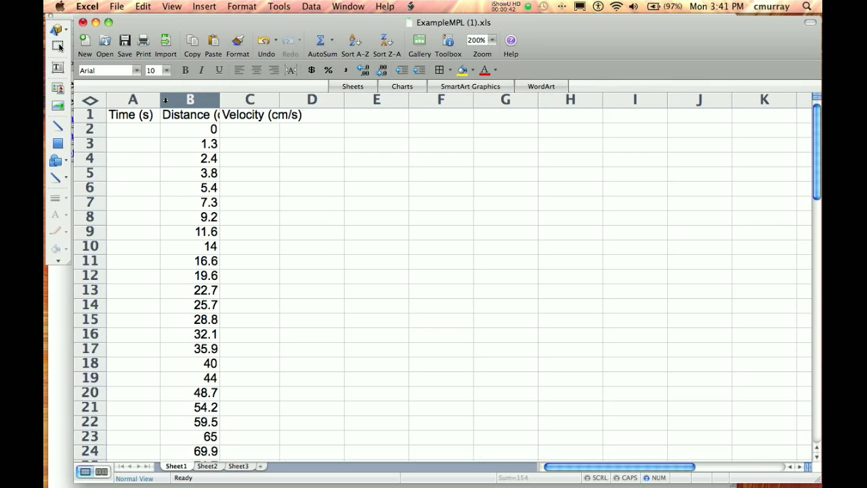
{"action": "double_click", "coordinate": [219, 101]}
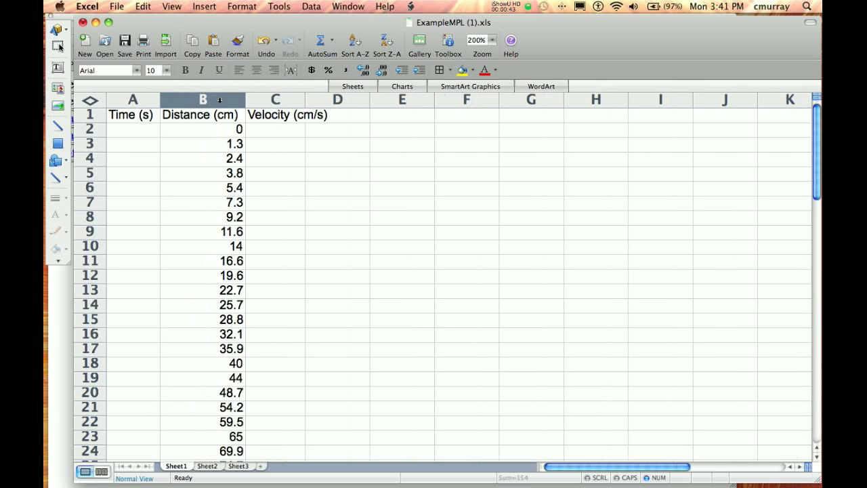
{"action": "double_click", "coordinate": [304, 101]}
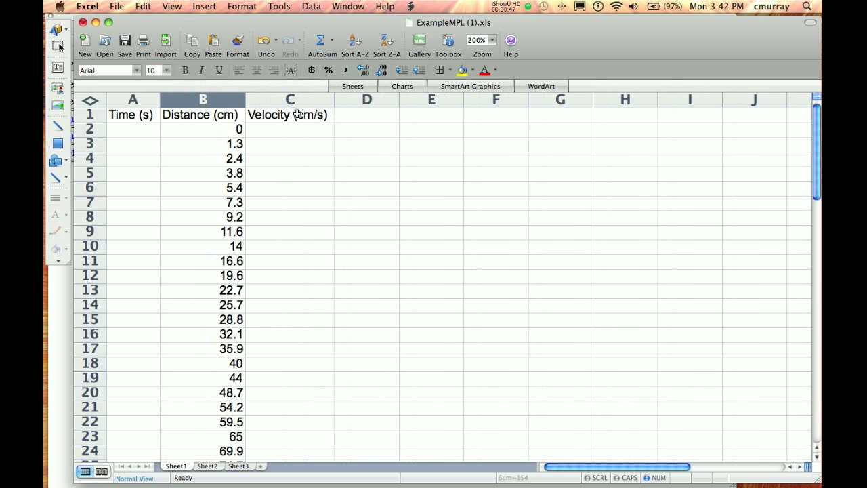
Step: Enter the first three time values, 0, .1 and .2, in cells A2 to A4
{"action": "left_click", "coordinate": [135, 128]}
{"action": "type", "text": "0"}
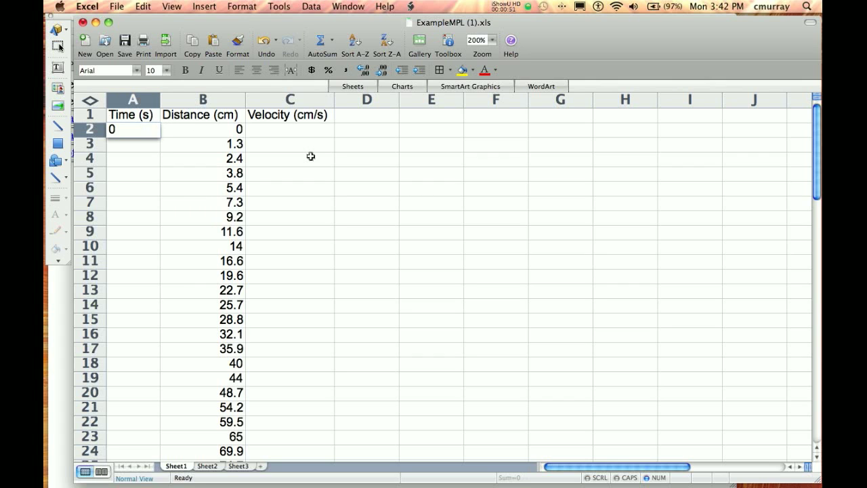
{"action": "key", "text": "Return"}
{"action": "type", "text": ".1"}
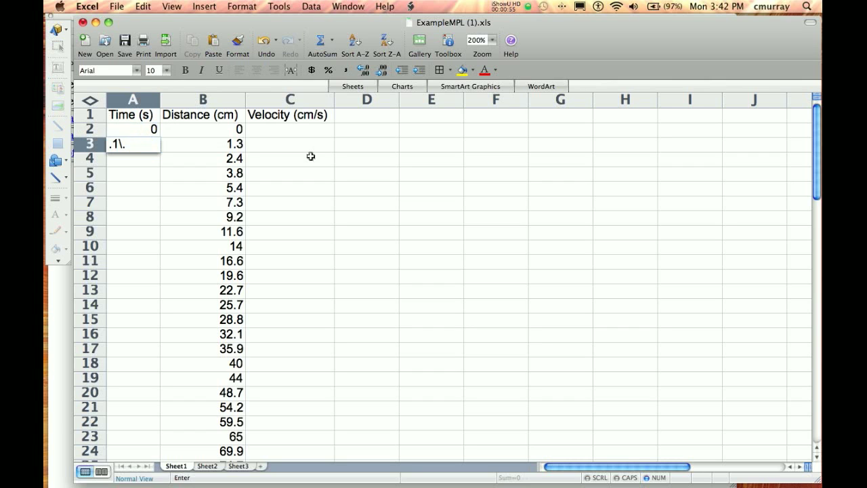
{"action": "key", "text": "Return"}
{"action": "type", "text": ".2"}
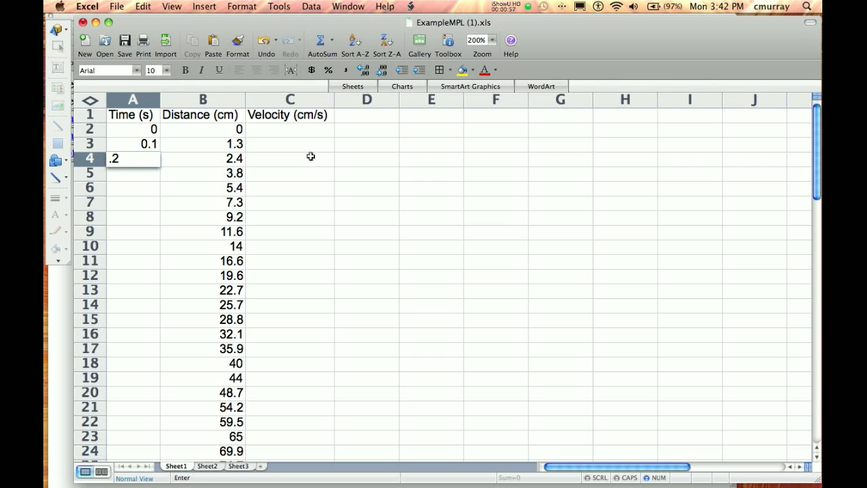
{"action": "key", "text": "Return"}
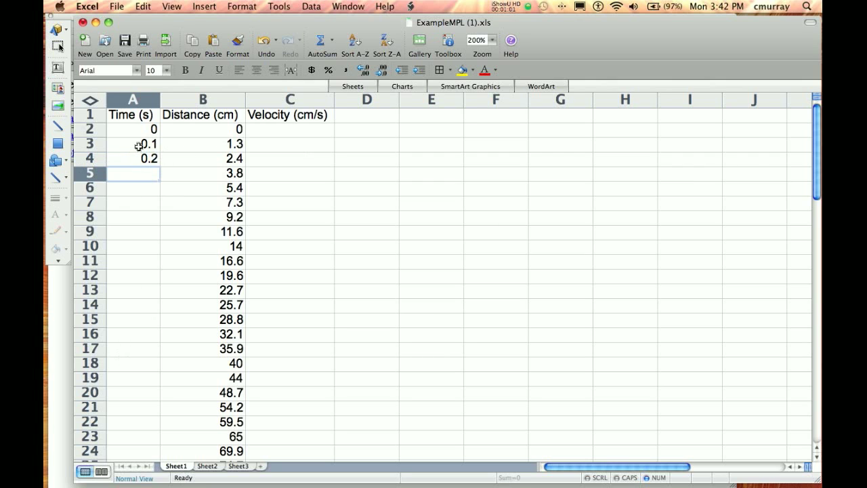
Step: Extend the time series from A3:A4 down column A in 0.1 increments to row 62
{"action": "left_click_drag", "start_coordinate": [139, 145], "coordinate": [136, 159]}
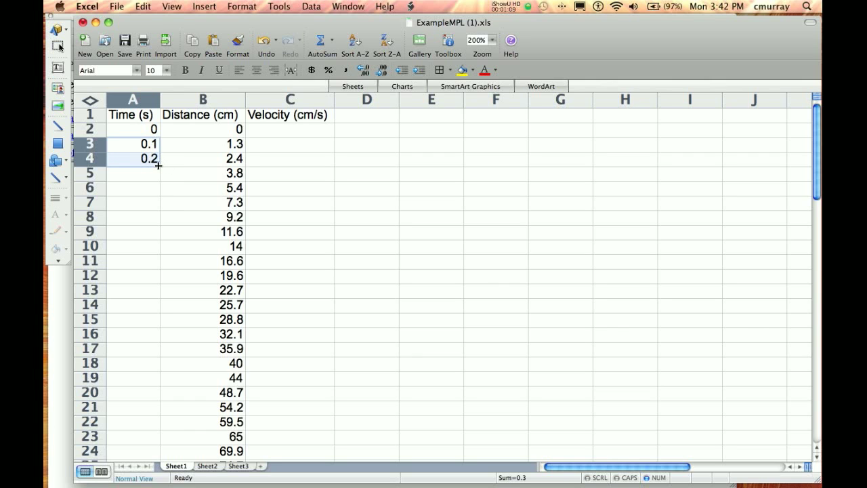
{"action": "left_click_drag", "start_coordinate": [157, 166], "coordinate": [147, 343]}
{"action": "scroll", "coordinate": [263, 338], "scroll_direction": "up", "scroll_amount": 15}
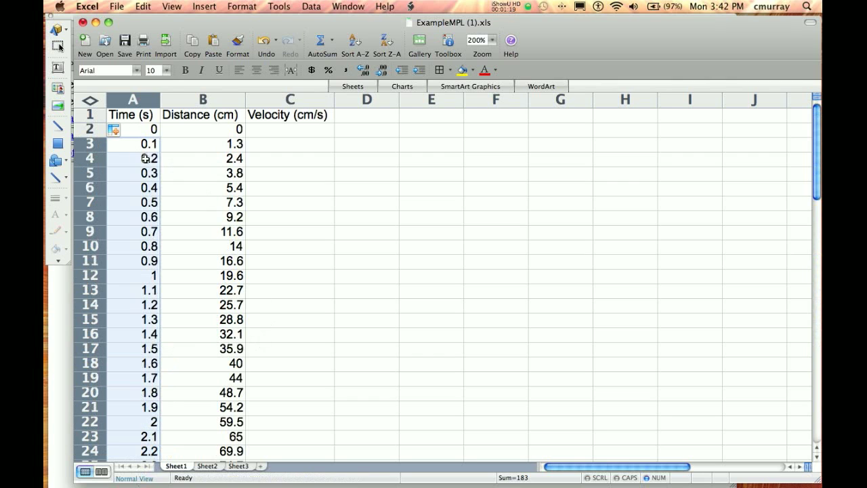
Step: Enter 0 as the starting velocity in C2 and the formula =(B3-B2)/.1 in C3
{"action": "left_click", "coordinate": [289, 130]}
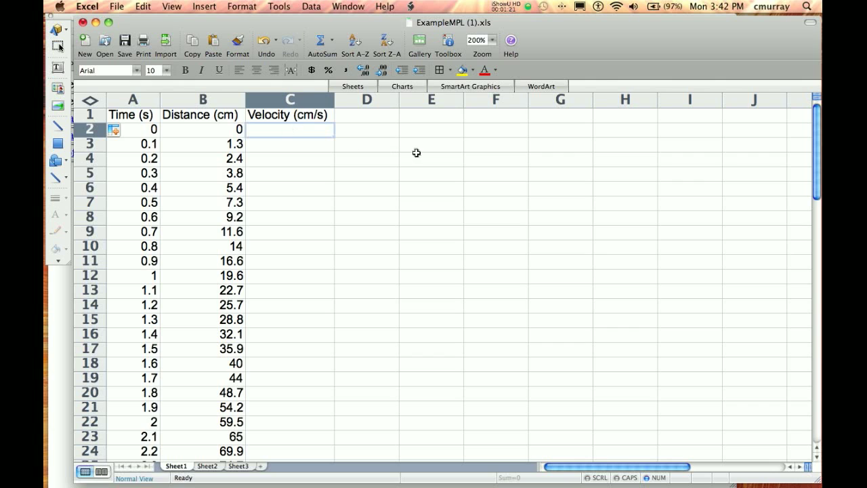
{"action": "type", "text": "0"}
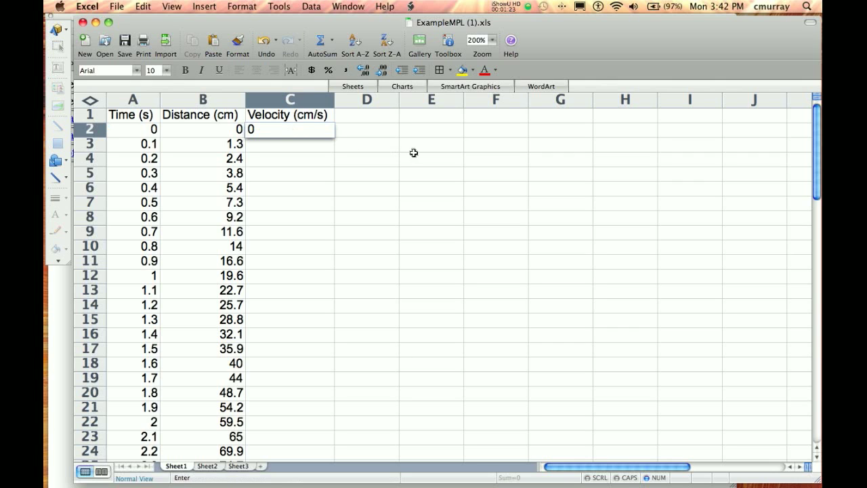
{"action": "key", "text": "Return"}
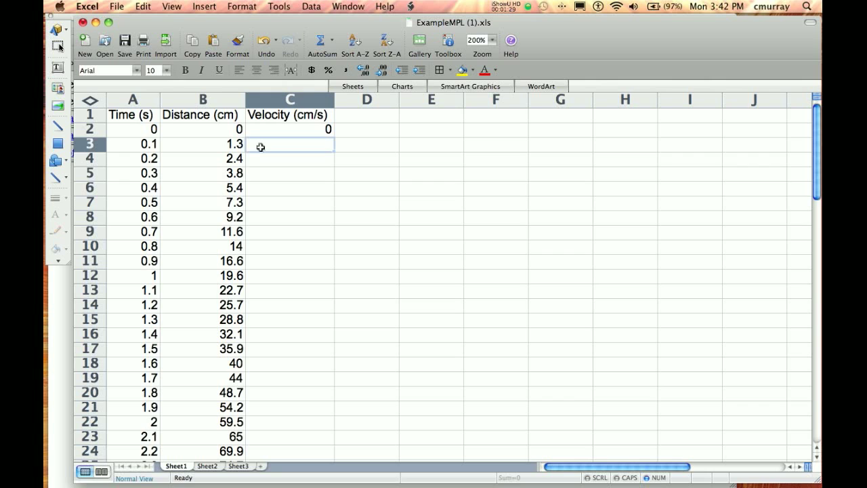
{"action": "type", "text": "=("}
{"action": "left_click_drag", "start_coordinate": [233, 145], "coordinate": [224, 145]}
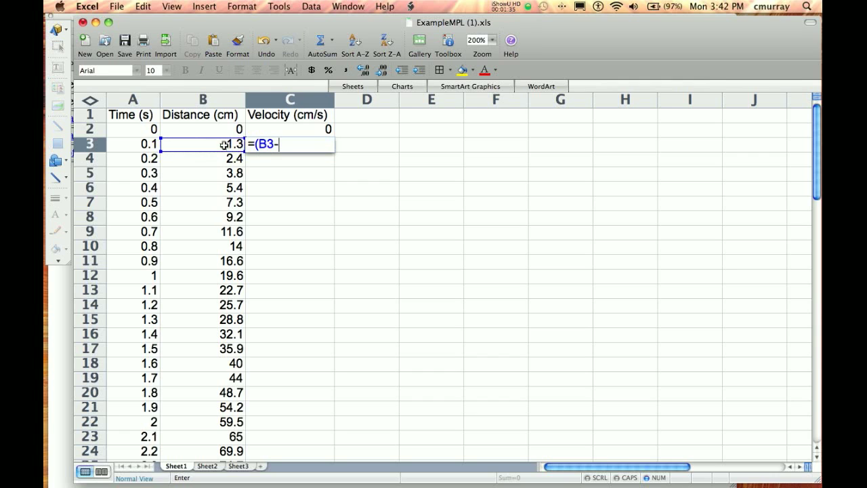
{"action": "left_click", "coordinate": [229, 130]}
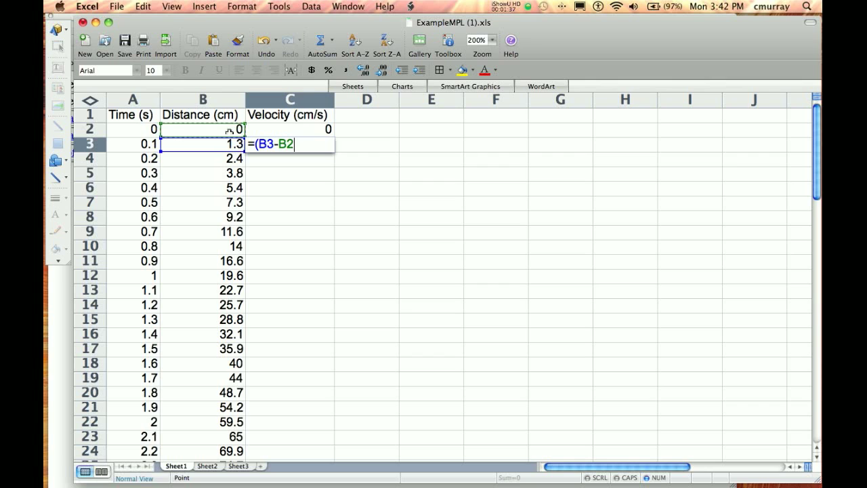
{"action": "type", "text": ")/.1"}
{"action": "key", "text": "Return"}
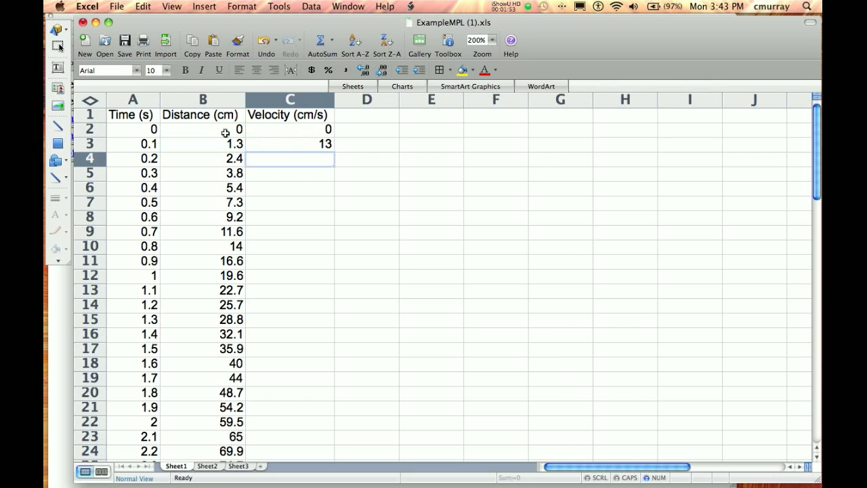
Step: Enter the velocity formula =(B4-B3)/.1 in cell C4
{"action": "left_click", "coordinate": [323, 145]}
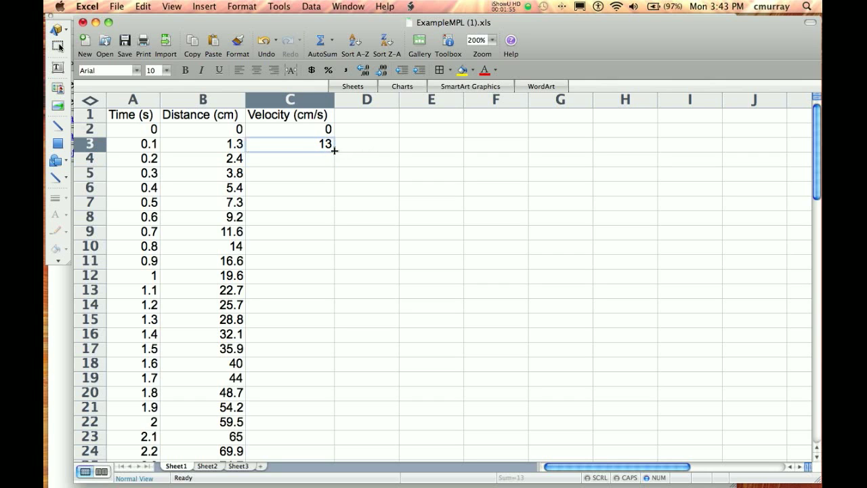
{"action": "left_click", "coordinate": [314, 158]}
{"action": "type", "text": "="}
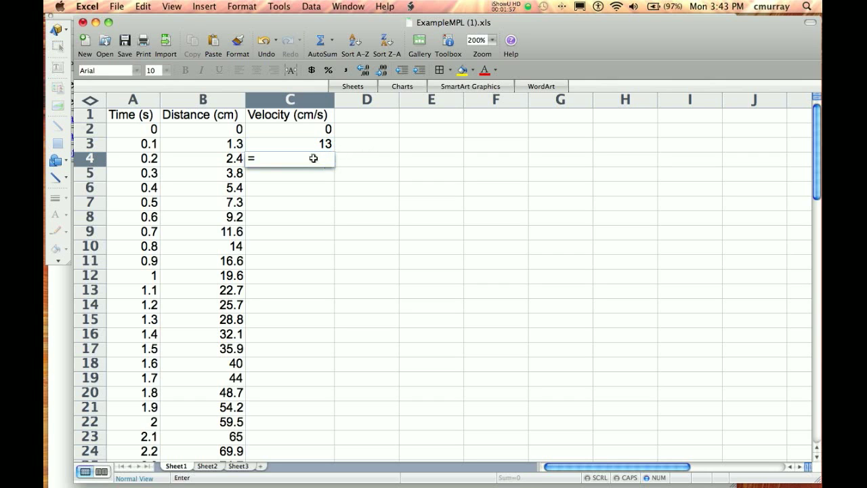
{"action": "type", "text": "("}
{"action": "key", "text": "Left"}
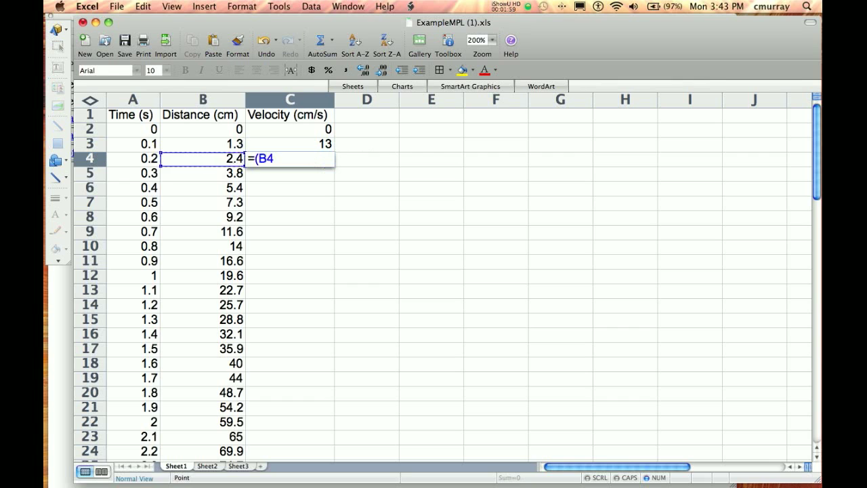
{"action": "type", "text": "-"}
{"action": "key", "text": "Up"}
{"action": "key", "text": "Left"}
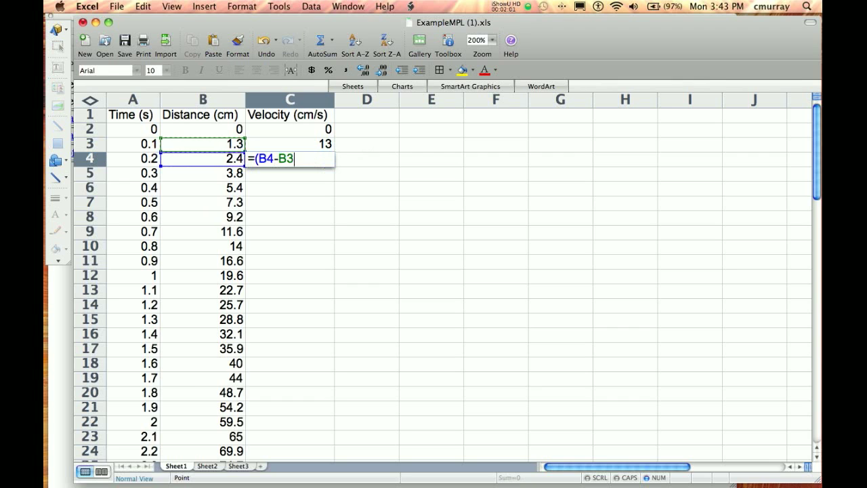
{"action": "type", "text": ")/.1"}
{"action": "key", "text": "Return"}
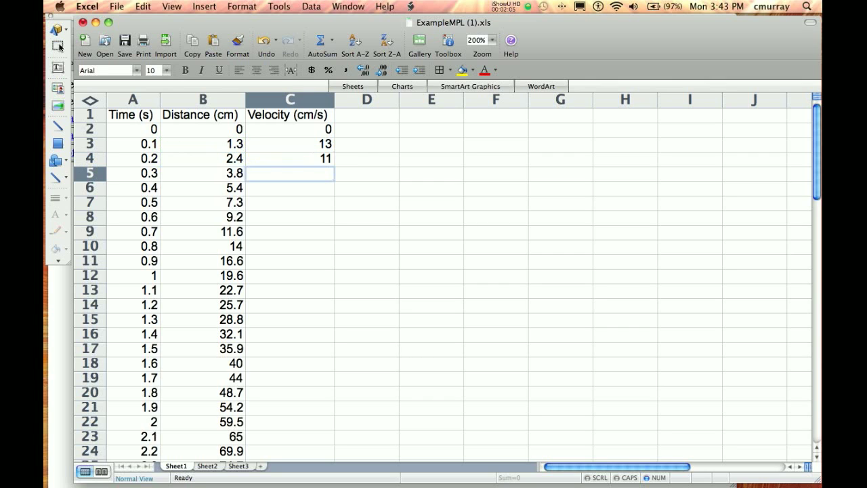
Step: Try filling the C4 formula down the Velocity column and undo that fill
{"action": "left_click", "coordinate": [326, 159]}
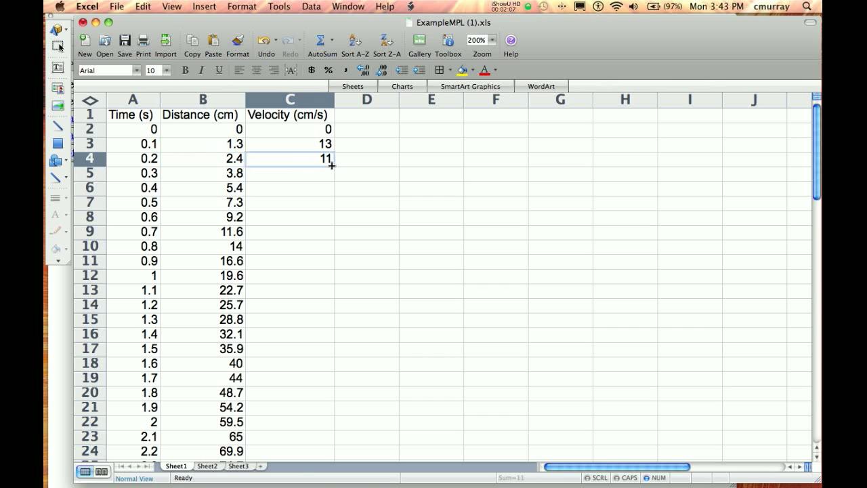
{"action": "left_click_drag", "start_coordinate": [333, 166], "coordinate": [331, 360]}
{"action": "scroll", "coordinate": [354, 275], "scroll_direction": "up", "scroll_amount": 15}
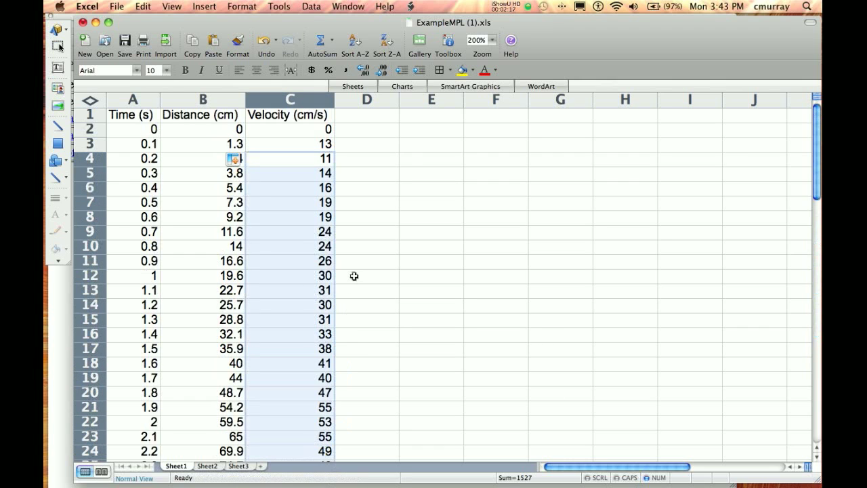
{"action": "key", "text": "super+z"}
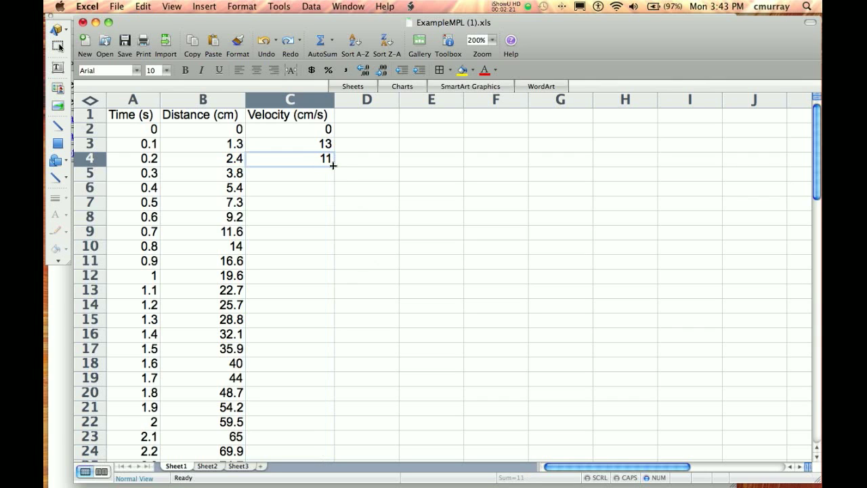
Step: Fill the velocity formula from C4 down to C62, the last row with distance data
{"action": "left_click_drag", "start_coordinate": [333, 165], "coordinate": [314, 354]}
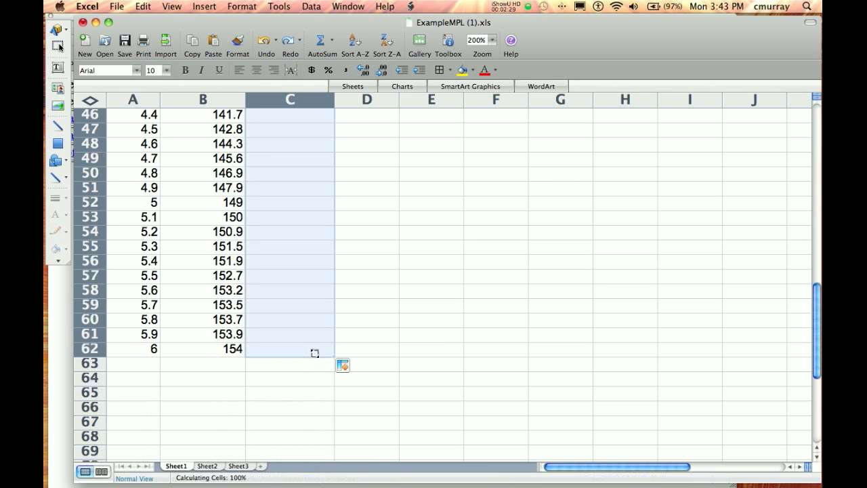
{"action": "scroll", "coordinate": [432, 329], "scroll_direction": "up", "scroll_amount": 15}
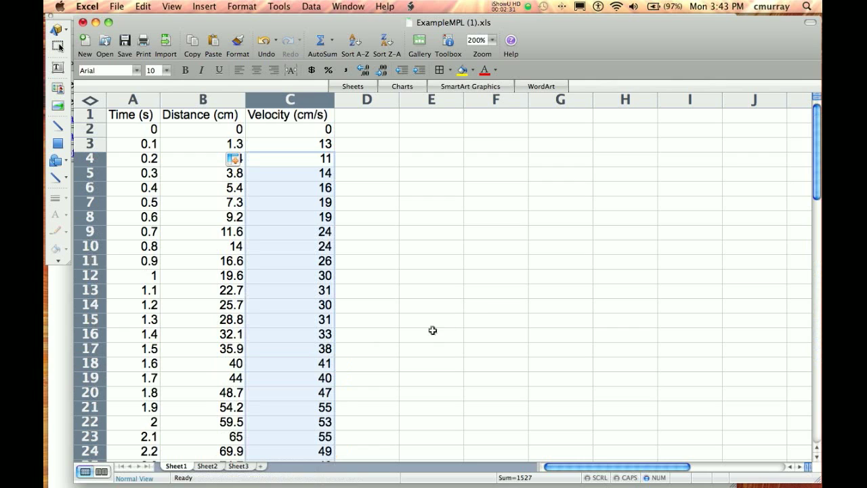
{"action": "left_click", "coordinate": [478, 304]}
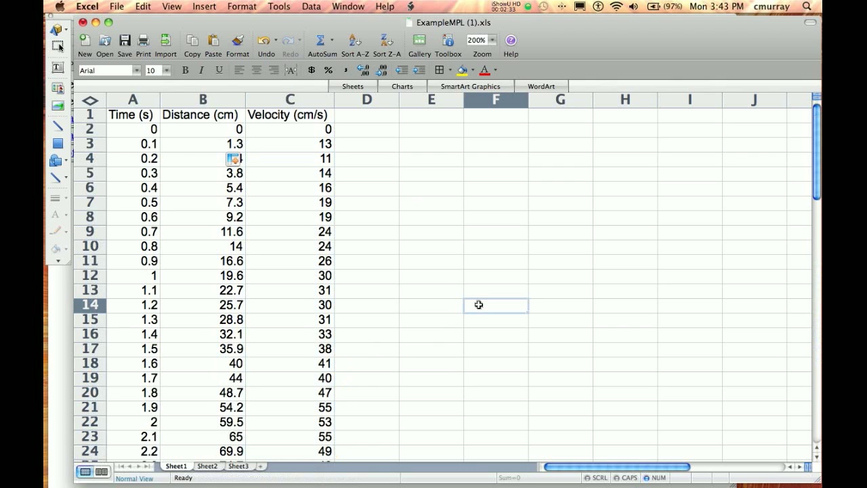
Step: Rename the Sheet1 worksheet as Data
{"action": "right_click", "coordinate": [178, 470]}
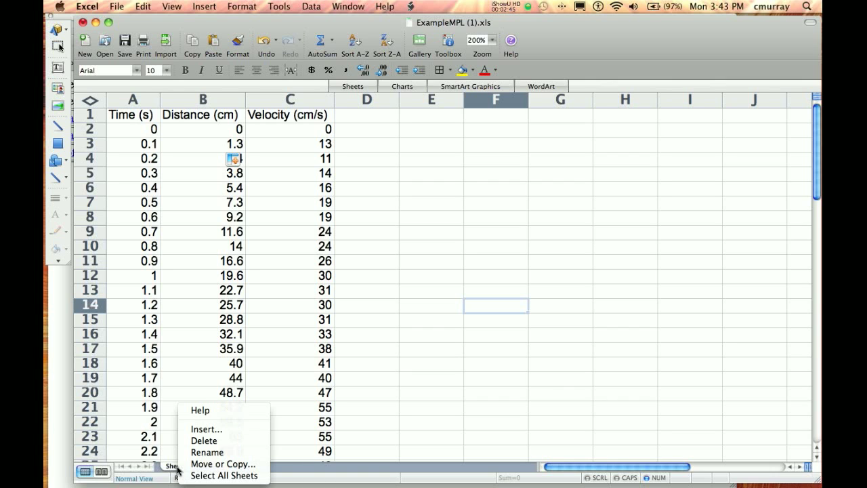
{"action": "left_click", "coordinate": [203, 464]}
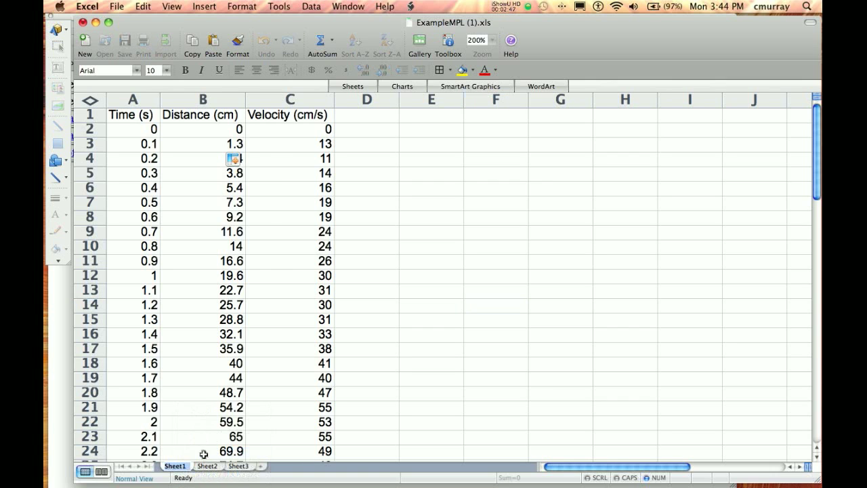
{"action": "type", "text": "Data"}
Step: Delete the empty Sheet2 and Sheet3 worksheets from the workbook
{"action": "left_click", "coordinate": [207, 467]}
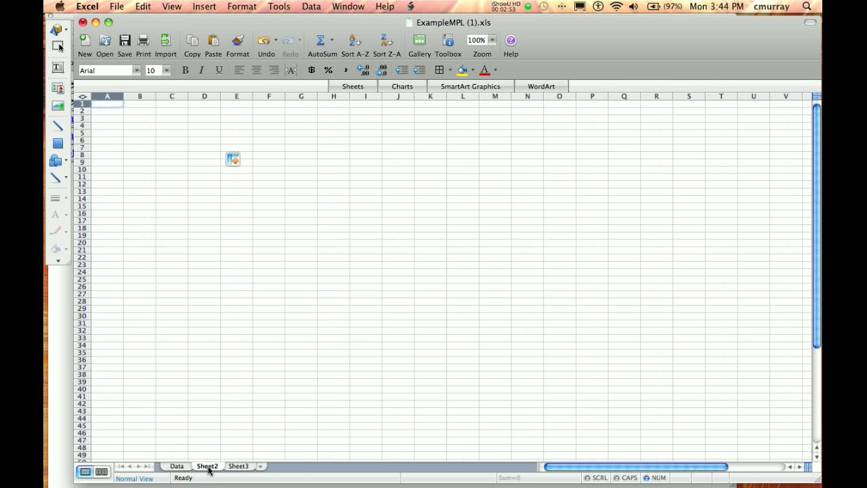
{"action": "right_click", "coordinate": [208, 469]}
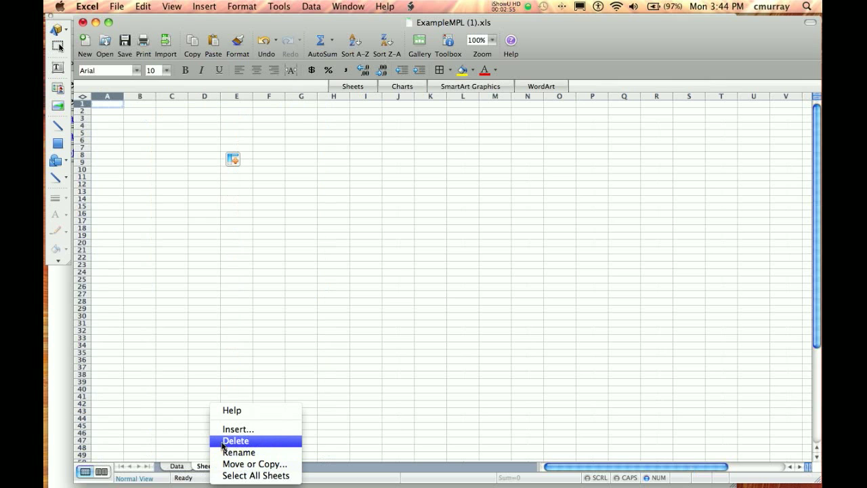
{"action": "left_click", "coordinate": [224, 445]}
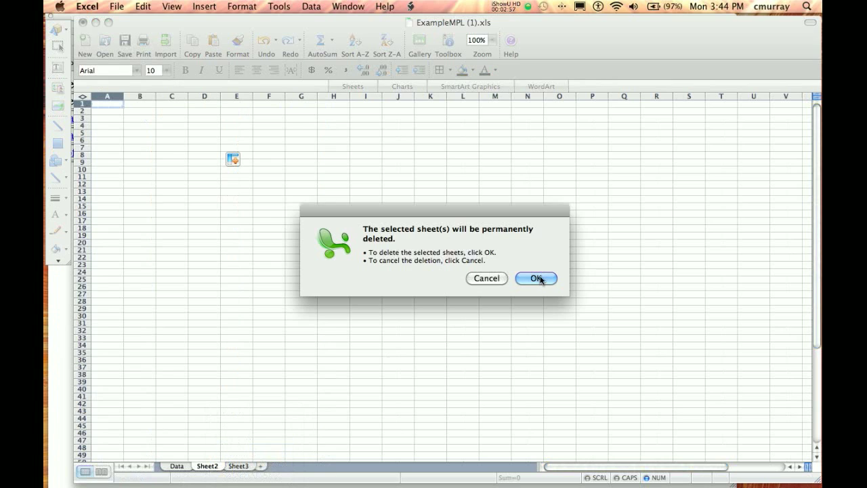
{"action": "left_click", "coordinate": [528, 277]}
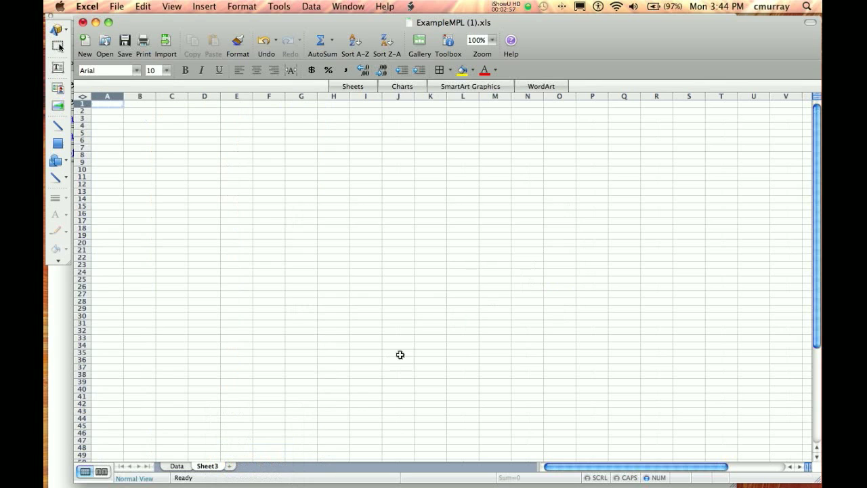
{"action": "right_click", "coordinate": [215, 469]}
{"action": "left_click", "coordinate": [245, 441]}
{"action": "left_click", "coordinate": [539, 279]}
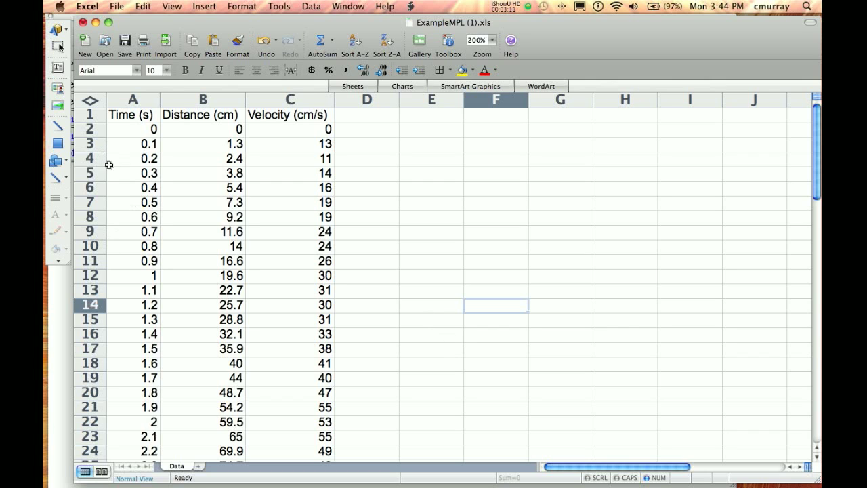
Step: Insert a Smooth Lined Scatter chart of the time and distance values in columns A and B, starting from row 2
{"action": "left_click", "coordinate": [123, 133]}
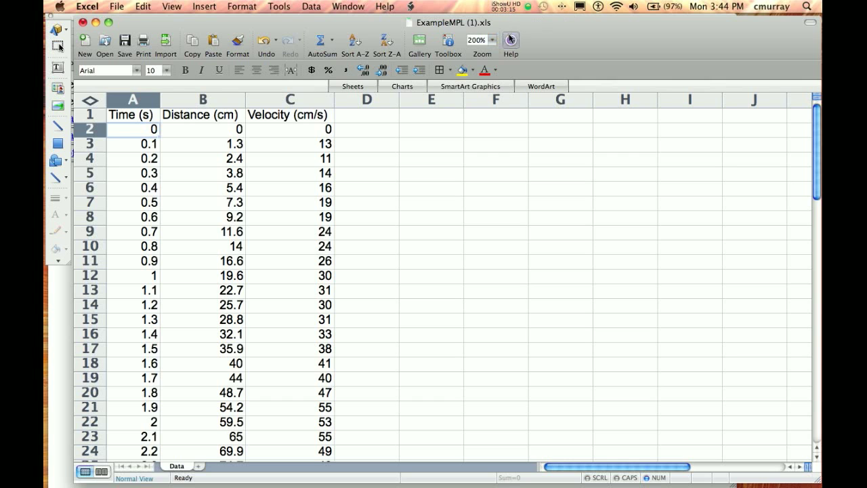
{"action": "left_click", "coordinate": [493, 40]}
{"action": "left_click", "coordinate": [490, 82]}
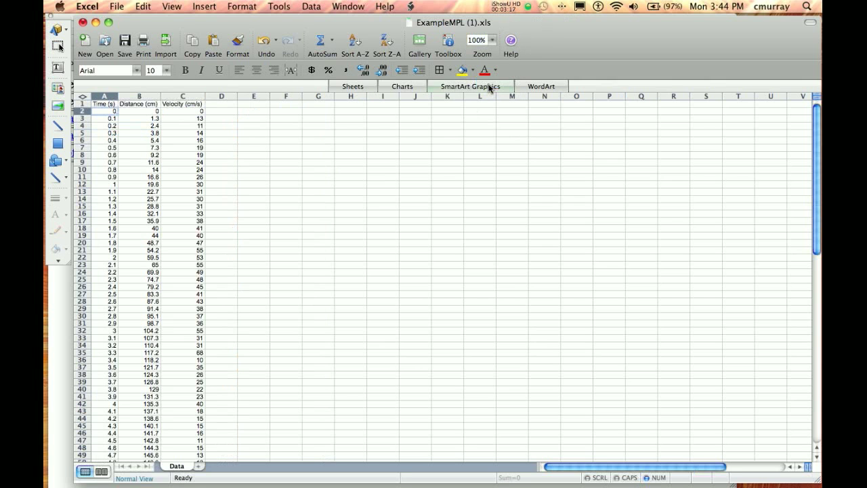
{"action": "mouse_move", "coordinate": [100, 113]}
{"action": "left_mouse_down"}
{"action": "mouse_move", "coordinate": [155, 143]}
{"action": "mouse_move", "coordinate": [102, 111]}
{"action": "left_mouse_up"}
{"action": "left_click_drag", "start_coordinate": [102, 112], "coordinate": [150, 322]}
{"action": "scroll", "coordinate": [175, 285], "scroll_direction": "up", "scroll_amount": 10}
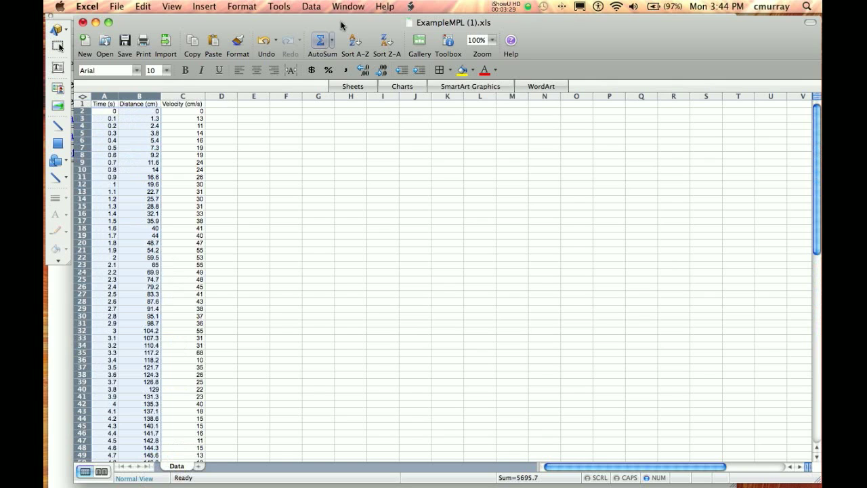
{"action": "left_click", "coordinate": [205, 8]}
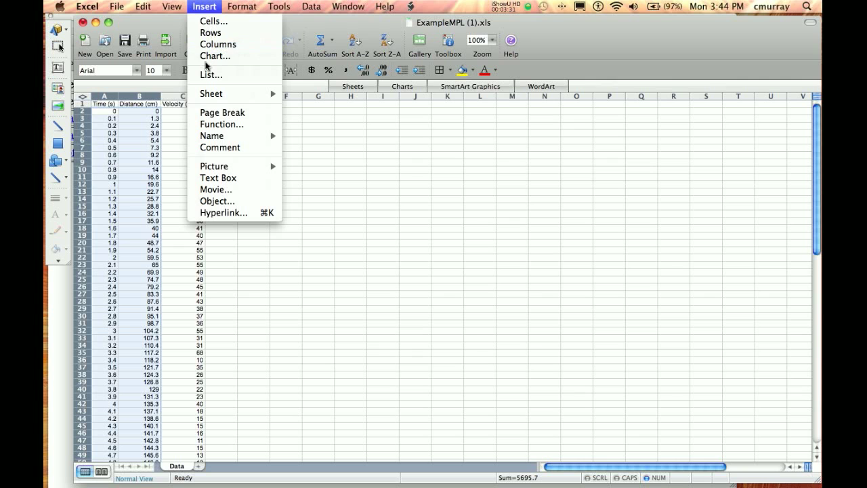
{"action": "left_click", "coordinate": [208, 59]}
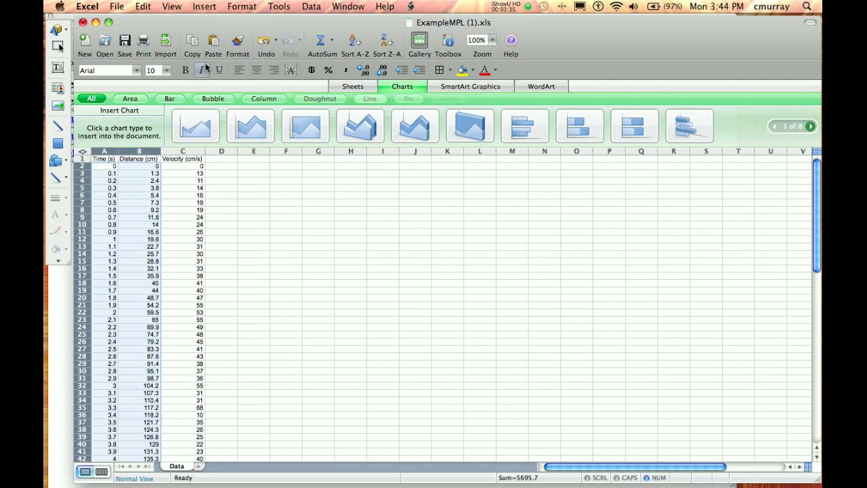
{"action": "left_click", "coordinate": [609, 101]}
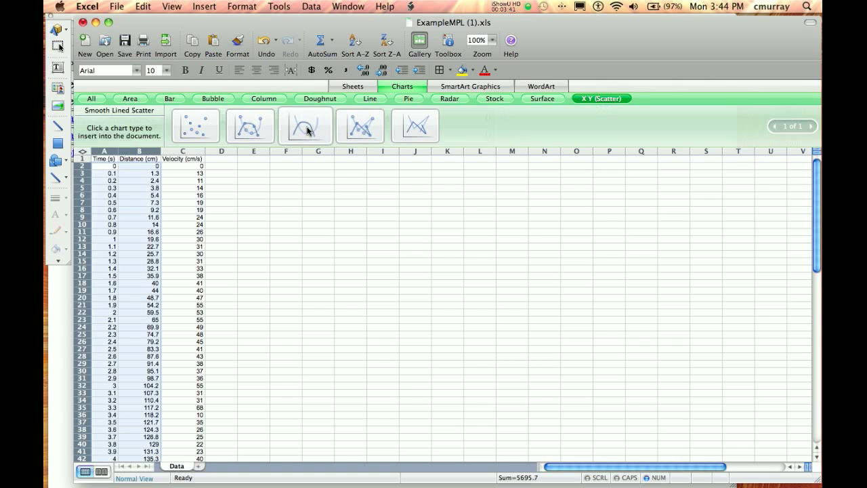
{"action": "left_click", "coordinate": [306, 128]}
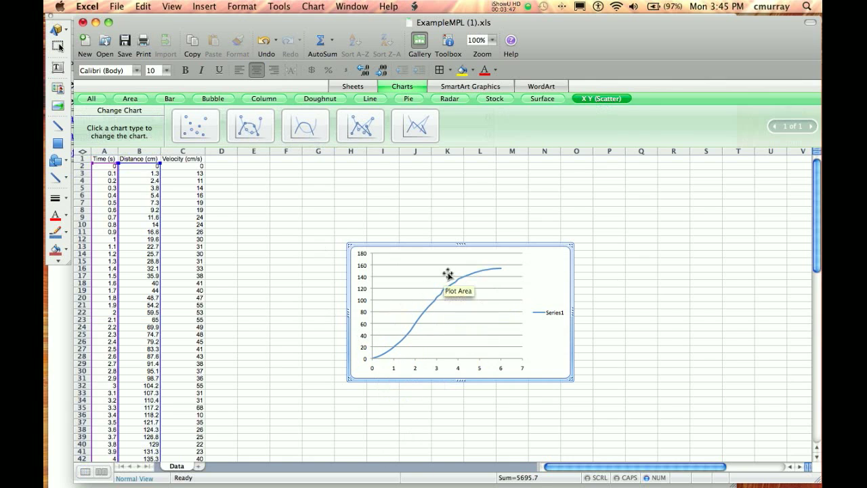
Step: Delete the chart's legend and move the chart to a new sheet named Position Vs Time
{"action": "left_click", "coordinate": [554, 313]}
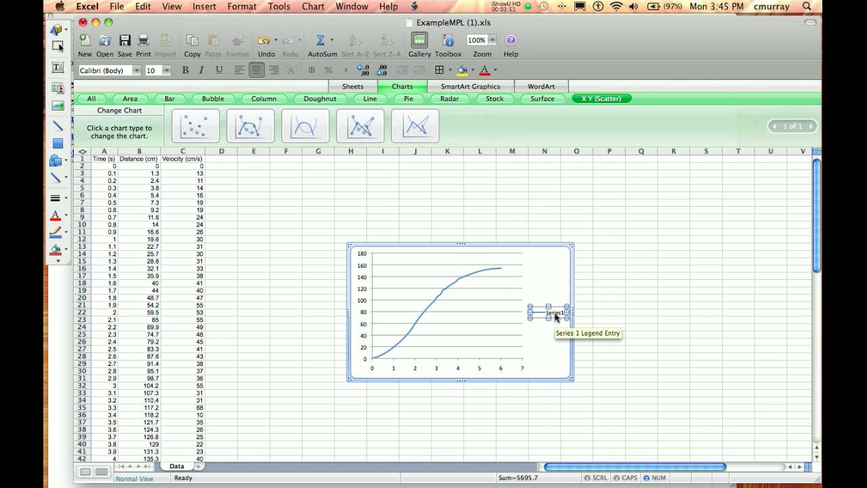
{"action": "key", "text": "Delete"}
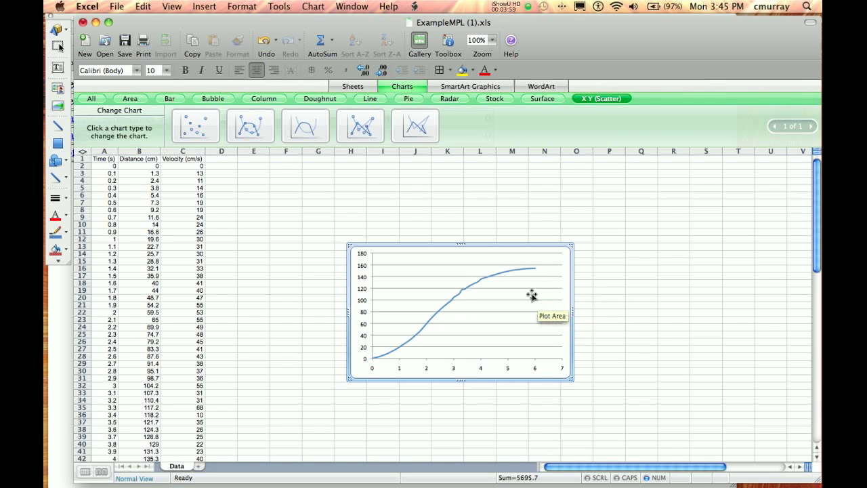
{"action": "right_click", "coordinate": [544, 374]}
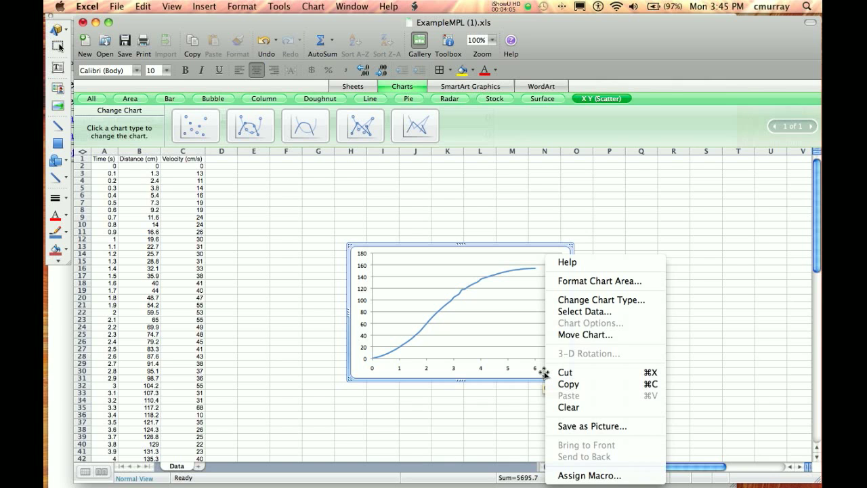
{"action": "left_click", "coordinate": [572, 336]}
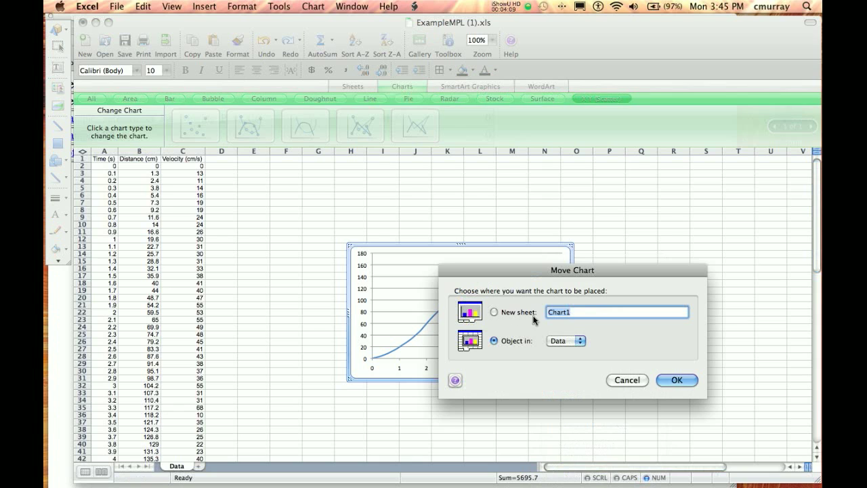
{"action": "left_click", "coordinate": [494, 311]}
{"action": "key", "text": "Right"}
{"action": "type", "text": "Position Vs Time"}
{"action": "left_click", "coordinate": [677, 380]}
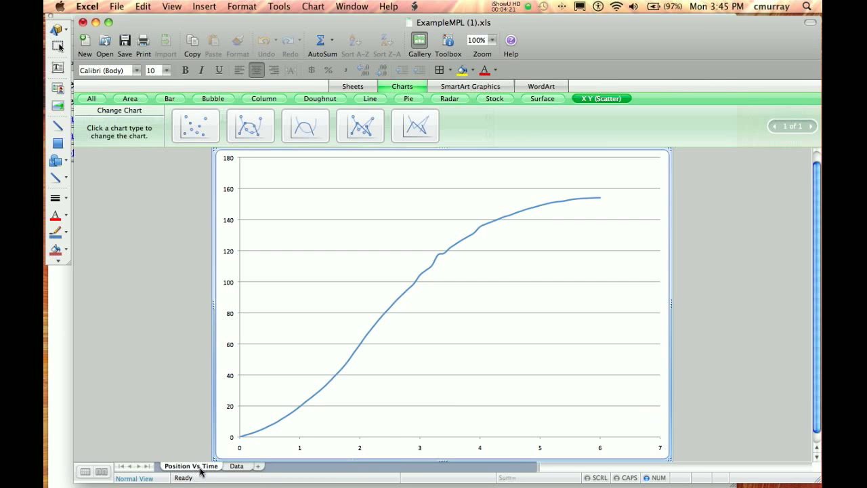
{"action": "left_click", "coordinate": [236, 466]}
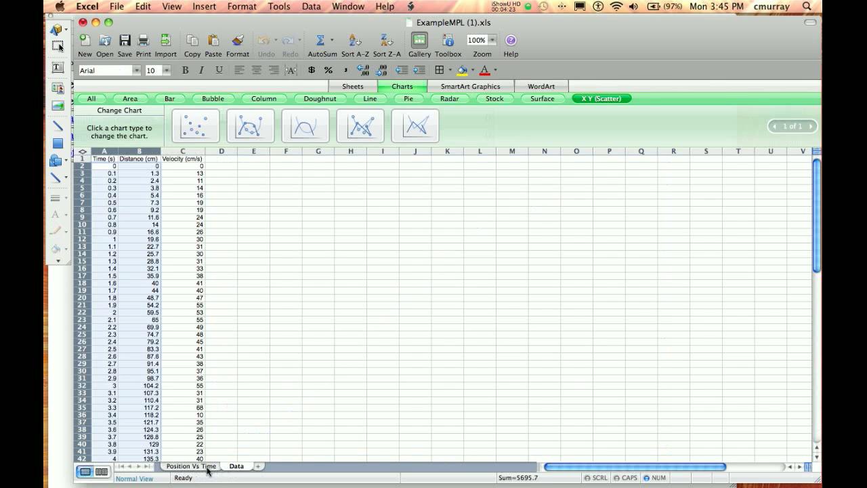
{"action": "left_click", "coordinate": [207, 467]}
{"action": "left_click", "coordinate": [232, 468]}
{"action": "left_click", "coordinate": [208, 467]}
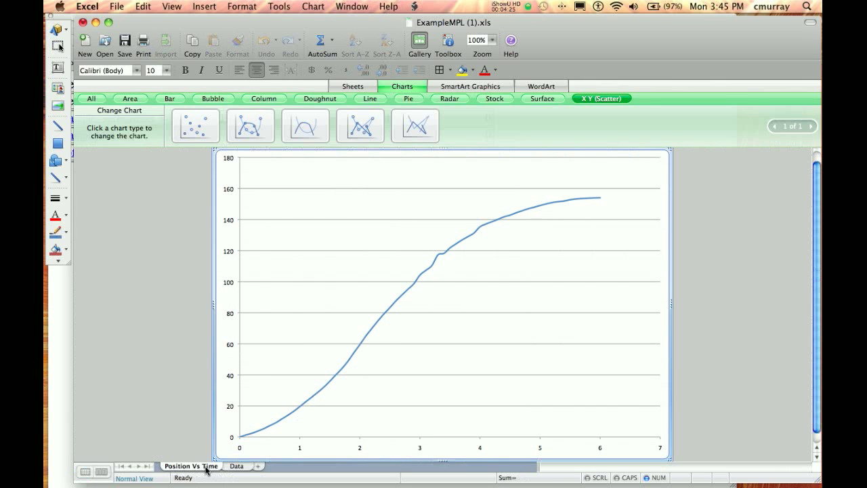
{"action": "left_click", "coordinate": [230, 468]}
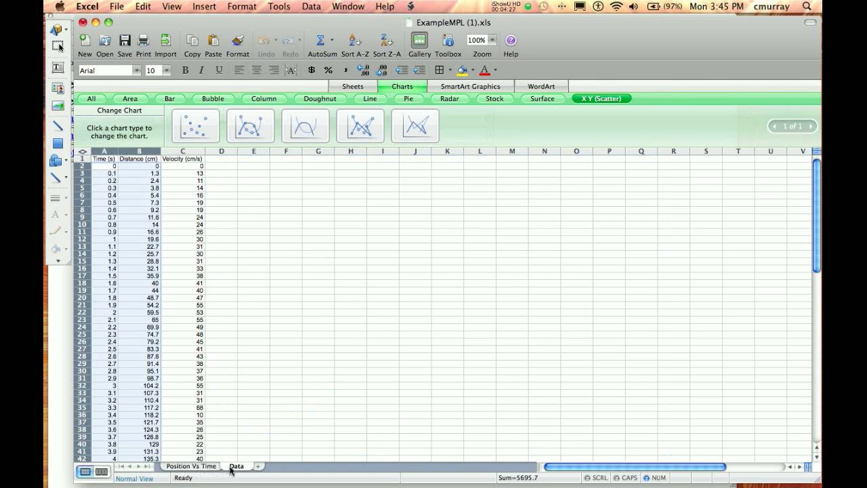
{"action": "left_click", "coordinate": [208, 467]}
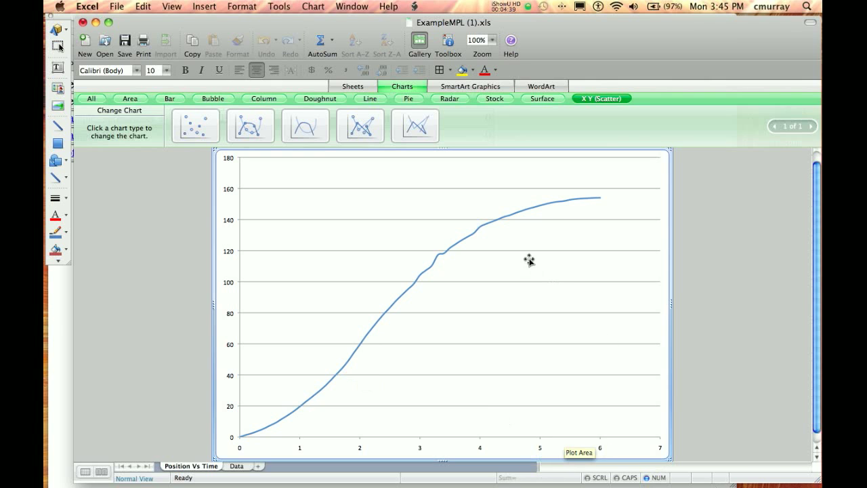
Step: Set the chart title on the Position Vs Time sheet to "Position vs. Time"
{"action": "left_click", "coordinate": [447, 41]}
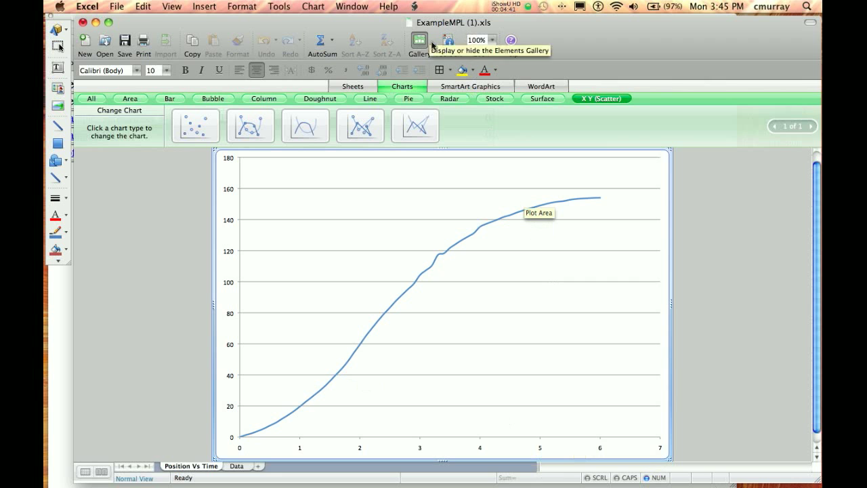
{"action": "left_click", "coordinate": [448, 42]}
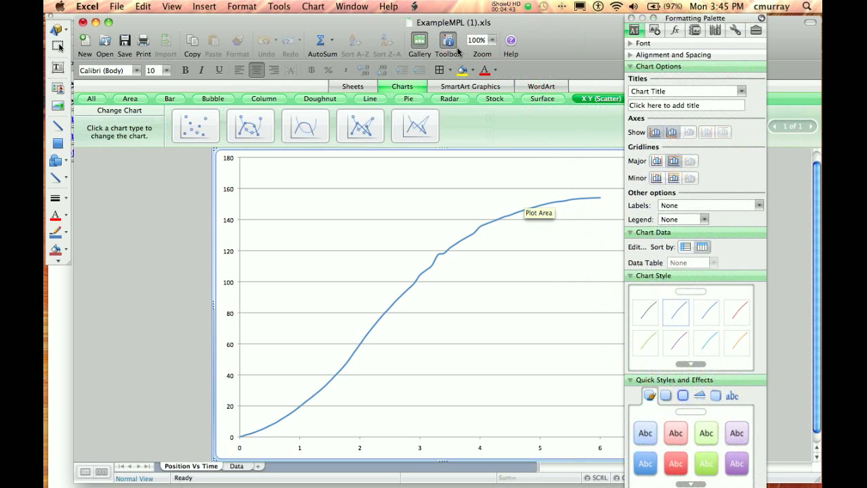
{"action": "left_click", "coordinate": [741, 91]}
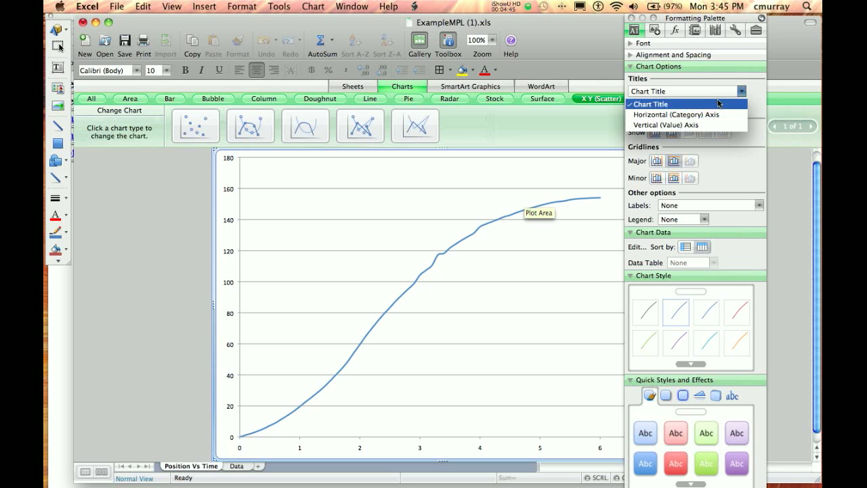
{"action": "left_click", "coordinate": [676, 104]}
{"action": "left_click", "coordinate": [710, 105]}
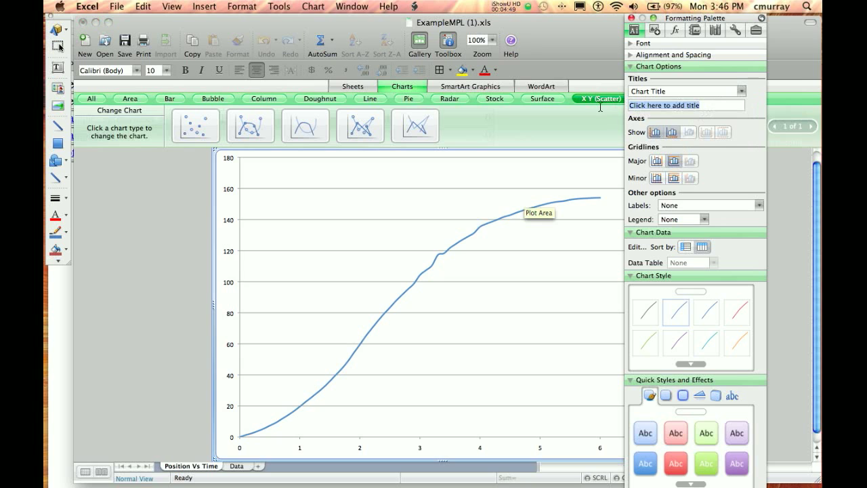
{"action": "type", "text": "Position Vs"}
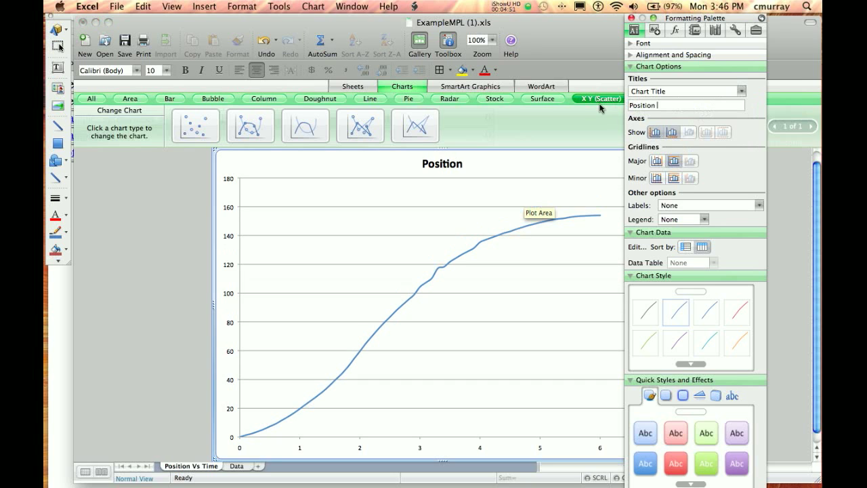
{"action": "key", "text": "BackSpace"}
{"action": "key", "text": "BackSpace"}
{"action": "type", "text": "vs. Time"}
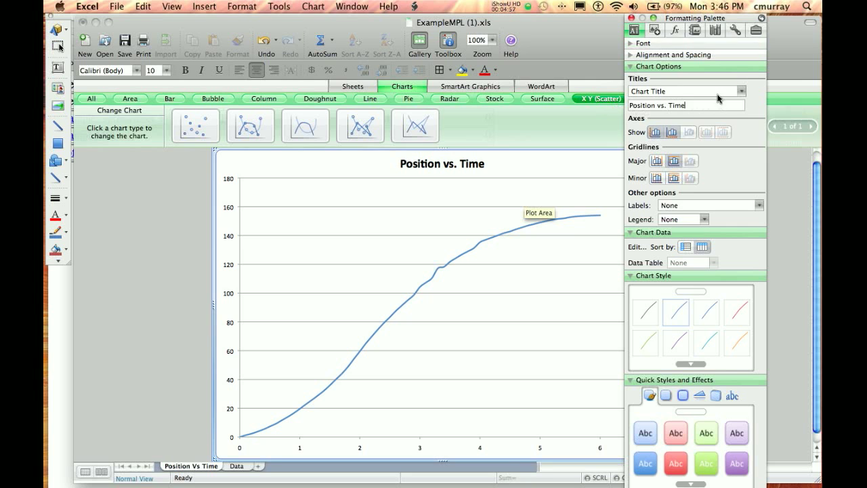
Step: Add the horizontal axis title "Time (s)" to the chart
{"action": "left_click", "coordinate": [740, 92]}
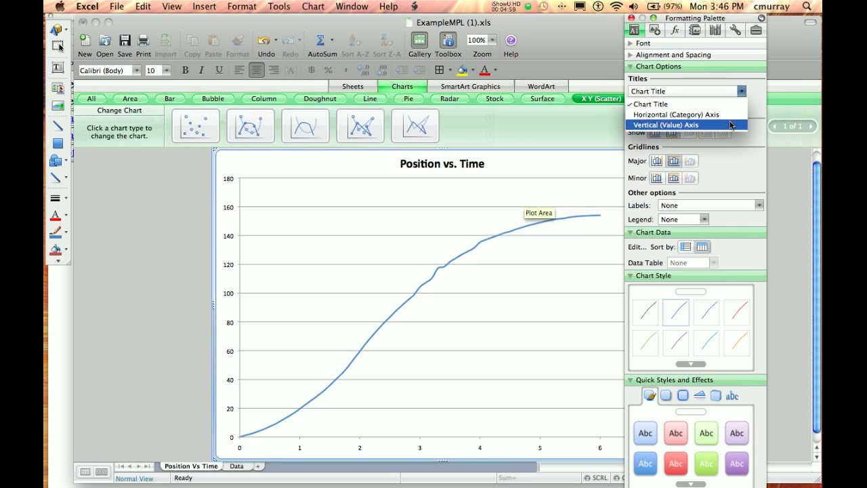
{"action": "left_click", "coordinate": [733, 115]}
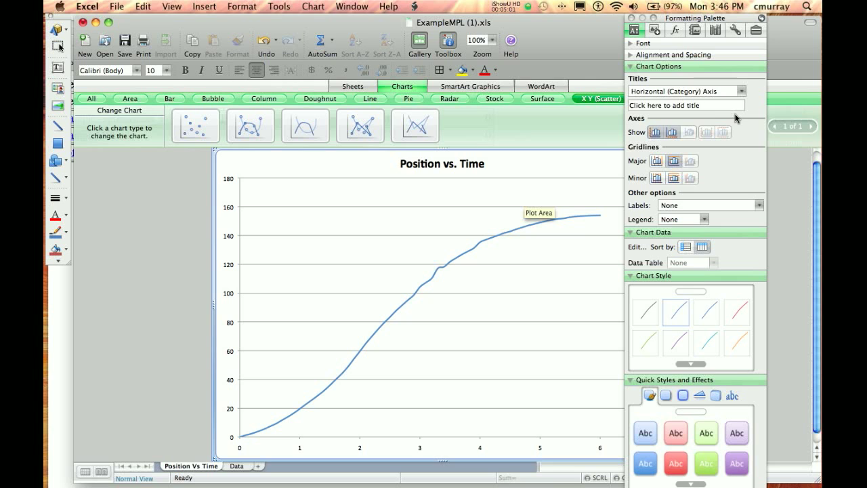
{"action": "left_click", "coordinate": [717, 107]}
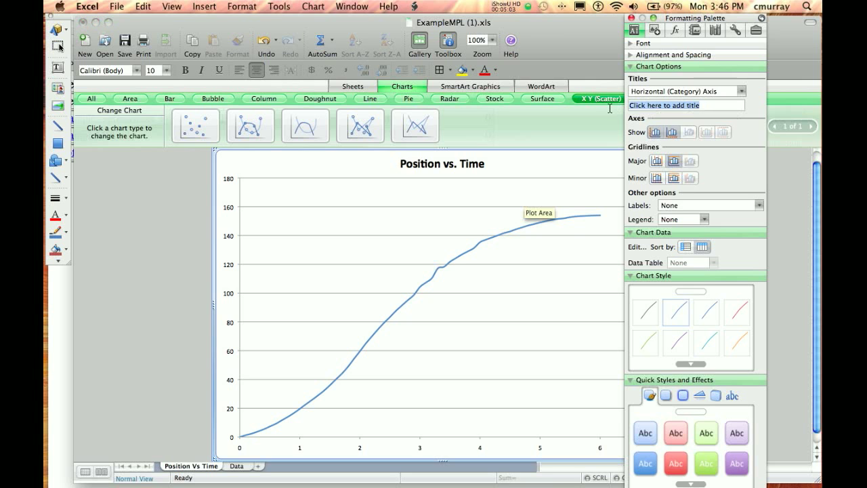
{"action": "type", "text": "Time (s"}
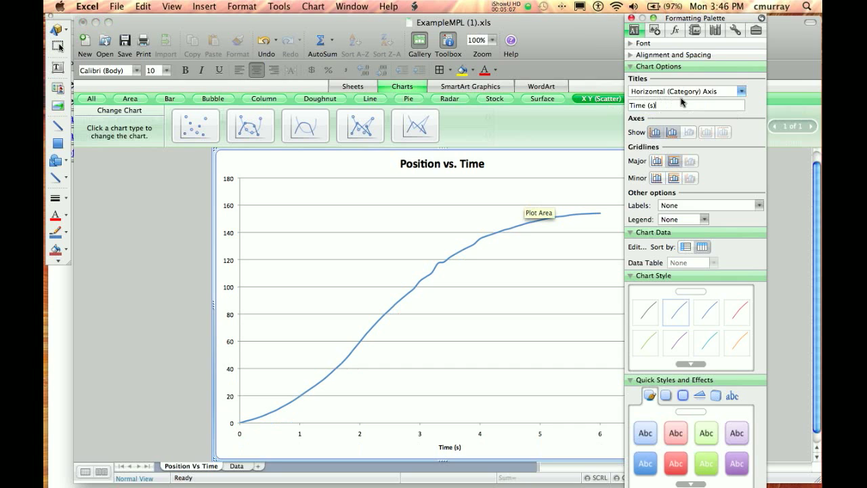
Step: Add the vertical axis title "Position (cm)" to the chart
{"action": "left_click", "coordinate": [735, 93]}
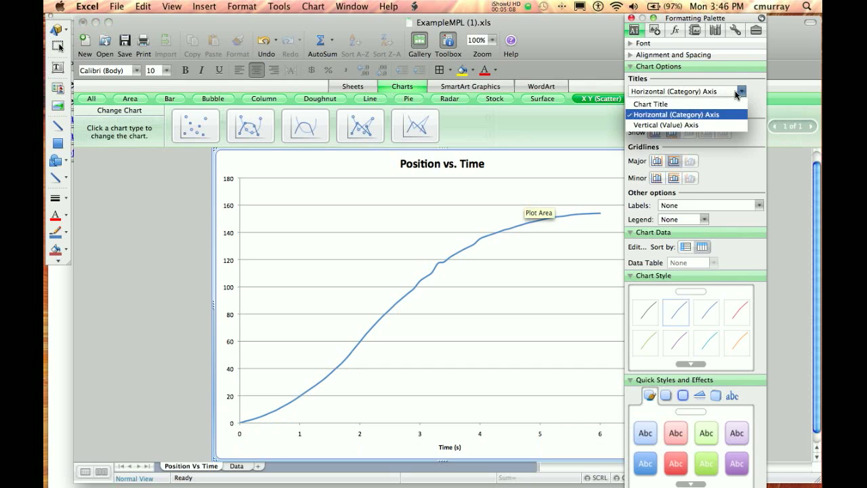
{"action": "left_click", "coordinate": [725, 127]}
{"action": "left_click", "coordinate": [633, 106]}
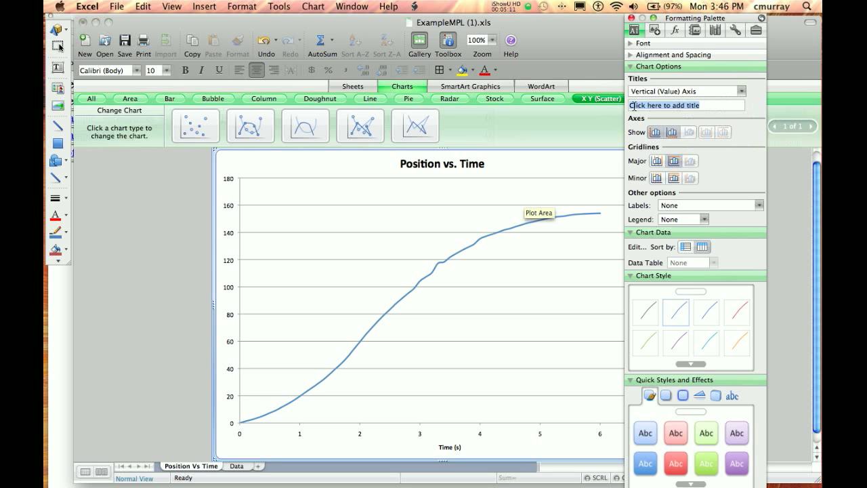
{"action": "type", "text": "Position (cm)"}
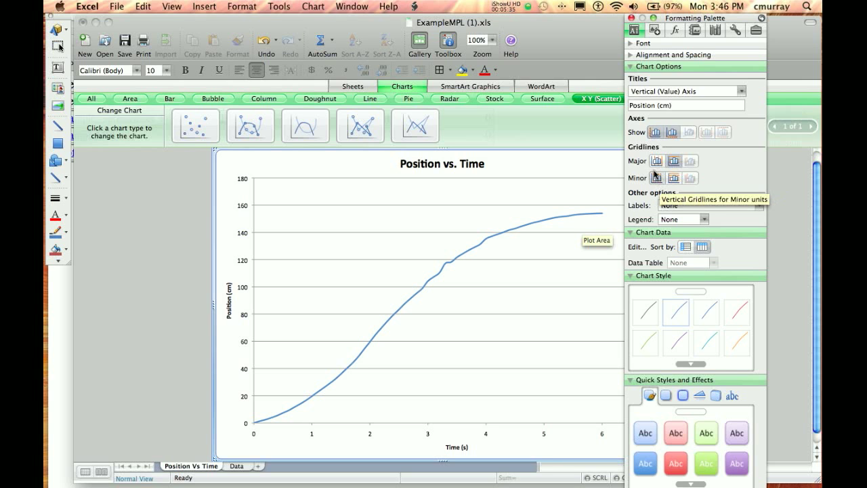
{"action": "left_click", "coordinate": [741, 92]}
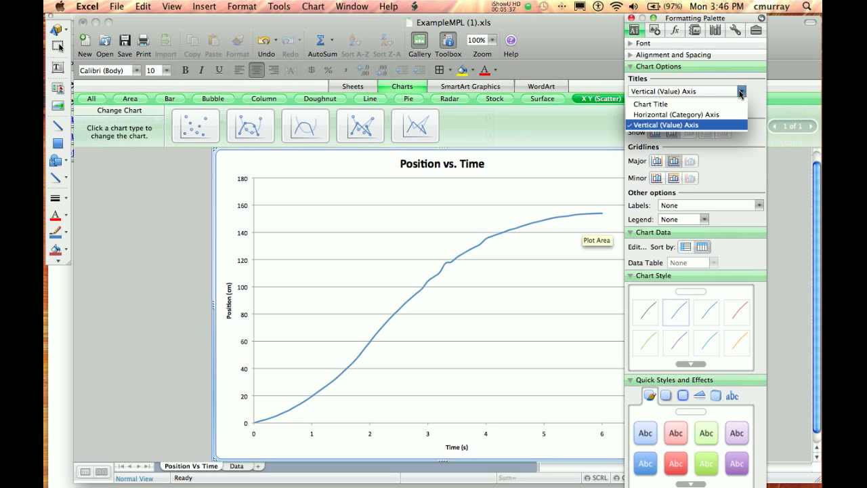
Step: Show the horizontal axis's major gridlines on the position chart and close the Formatting Palette
{"action": "left_click", "coordinate": [733, 115]}
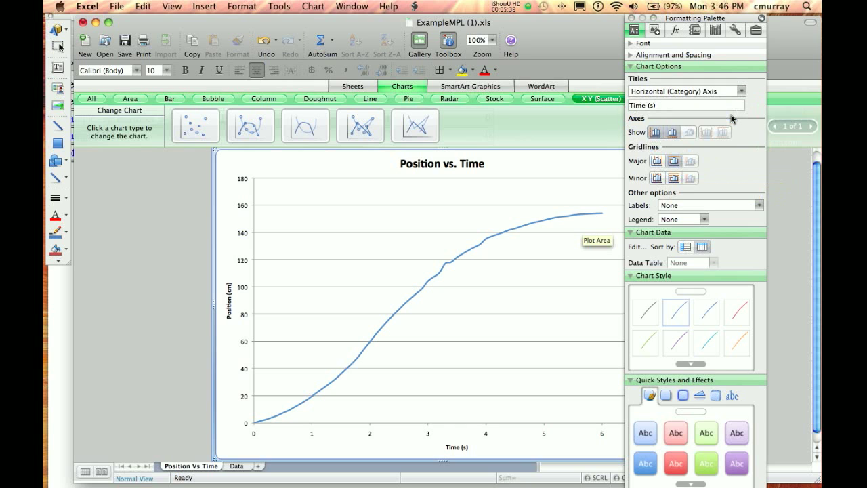
{"action": "left_click", "coordinate": [656, 163]}
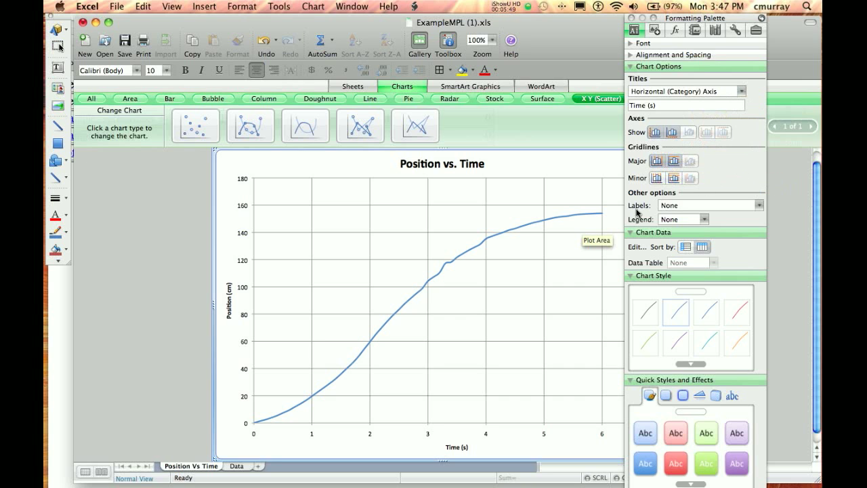
{"action": "left_click", "coordinate": [642, 20]}
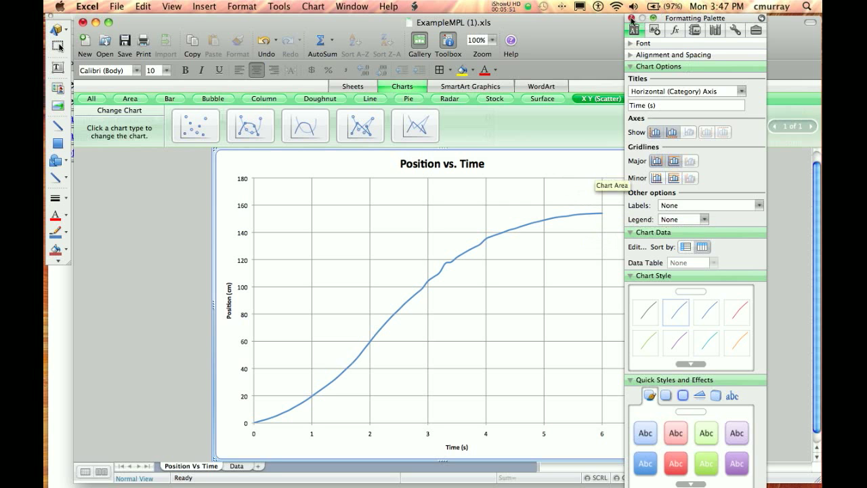
{"action": "left_click", "coordinate": [457, 46]}
{"action": "left_click", "coordinate": [633, 19]}
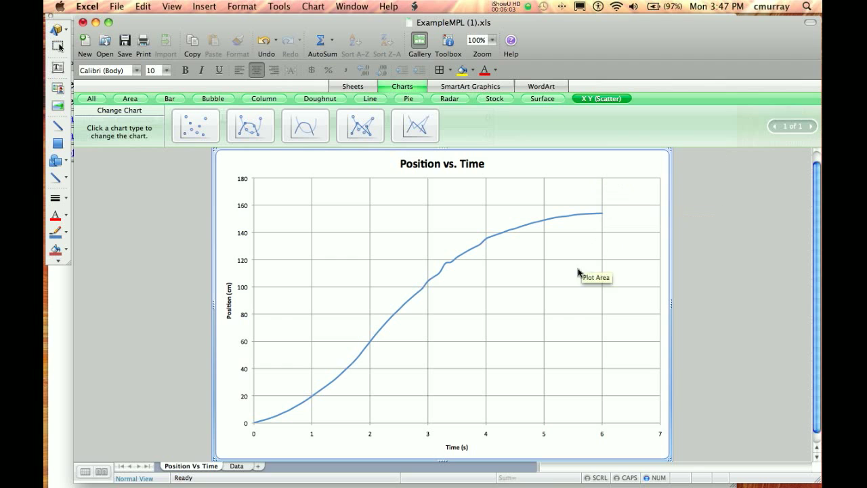
Step: Insert a Marked Scatter chart on the Data sheet from the Time (s) and Velocity (cm/s) values in rows 2 to 62
{"action": "left_click", "coordinate": [237, 466]}
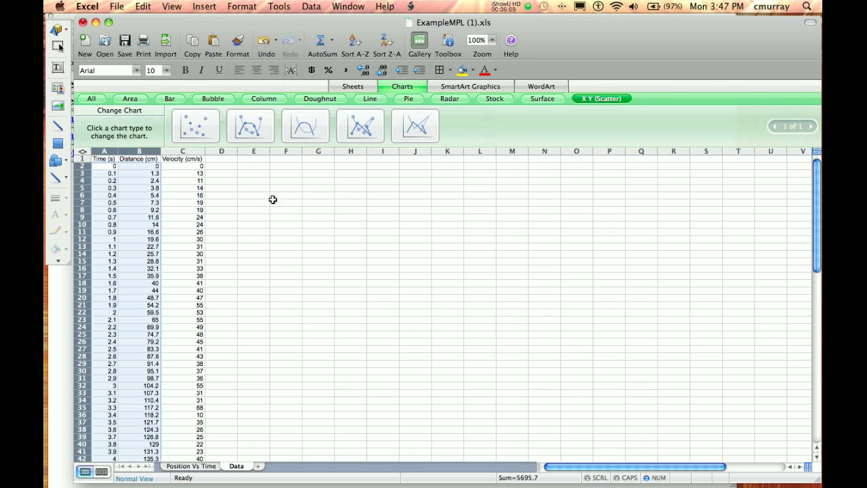
{"action": "left_click", "coordinate": [102, 166]}
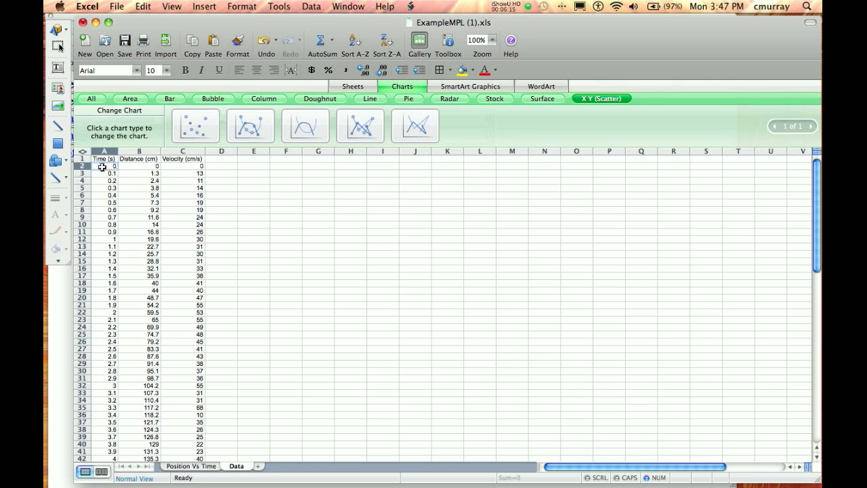
{"action": "left_click_drag", "start_coordinate": [102, 166], "coordinate": [106, 373]}
{"action": "scroll", "coordinate": [228, 325], "scroll_direction": "up", "scroll_amount": 10}
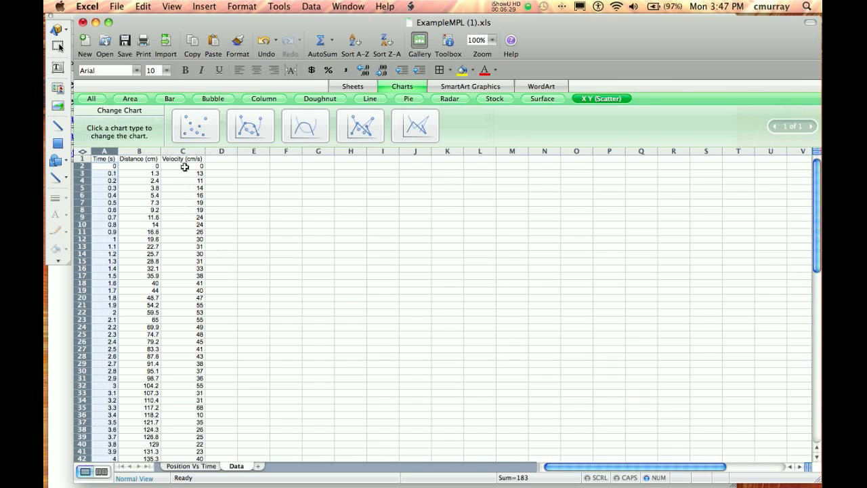
{"action": "left_click_drag", "start_coordinate": [184, 167], "coordinate": [188, 438]}
{"action": "scroll", "coordinate": [254, 414], "scroll_direction": "up", "scroll_amount": 8}
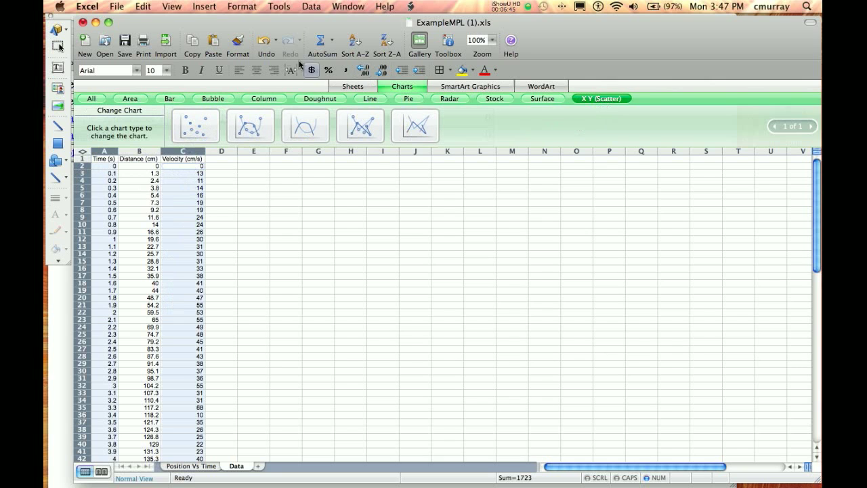
{"action": "left_click", "coordinate": [205, 7]}
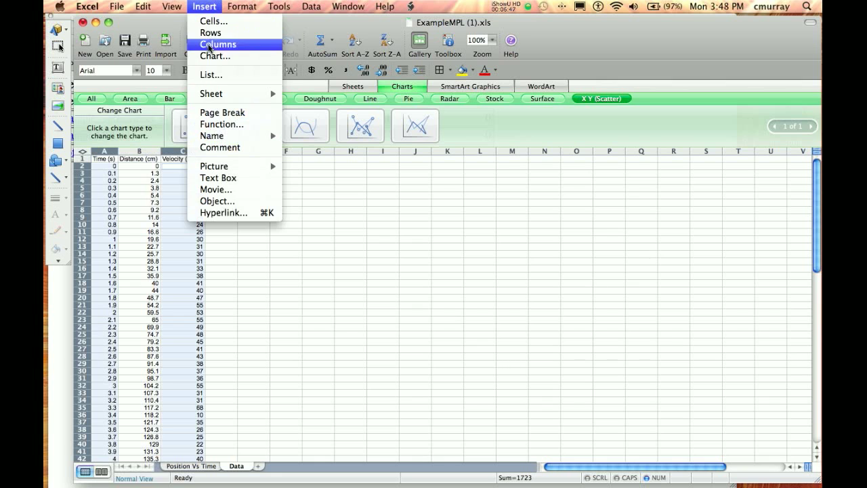
{"action": "left_click", "coordinate": [208, 58]}
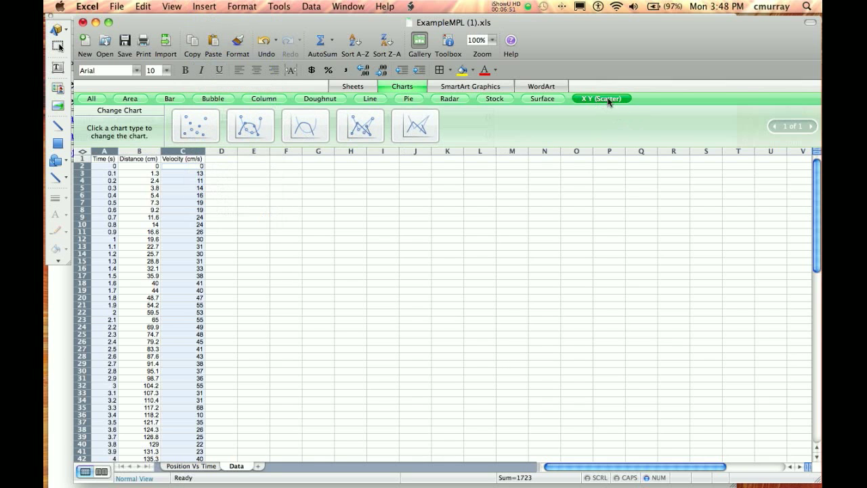
{"action": "left_click", "coordinate": [196, 128]}
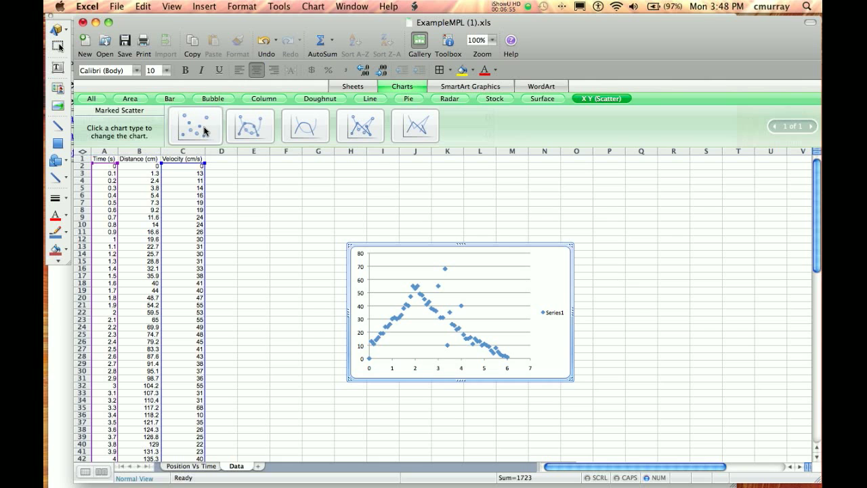
Step: Delete the velocity chart's legend and undo the accidental shift of its plot area
{"action": "left_click", "coordinate": [553, 313]}
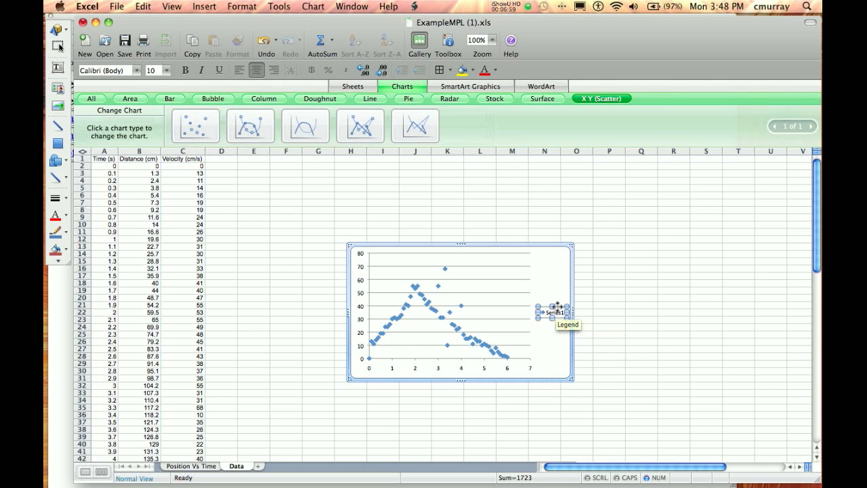
{"action": "key", "text": "Delete"}
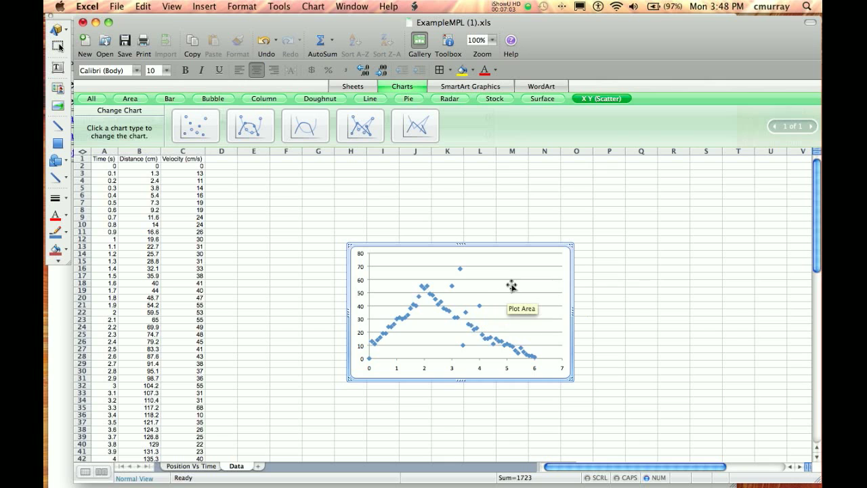
{"action": "left_click", "coordinate": [493, 298]}
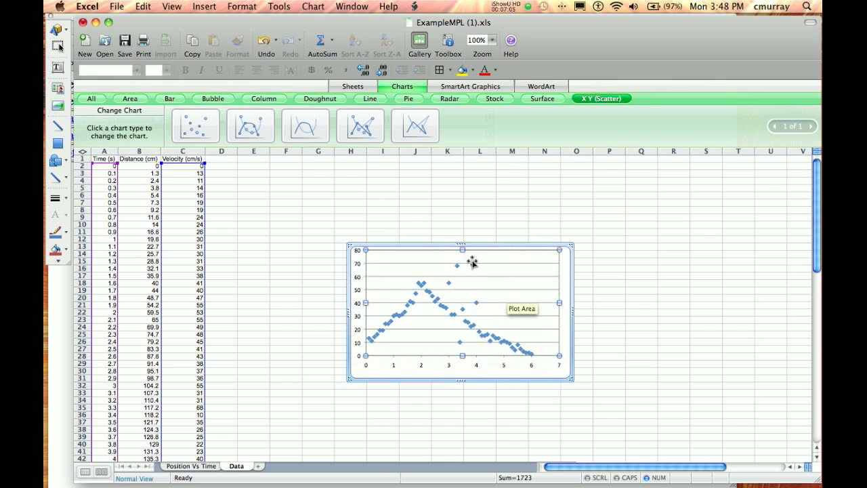
{"action": "key", "text": "super+z"}
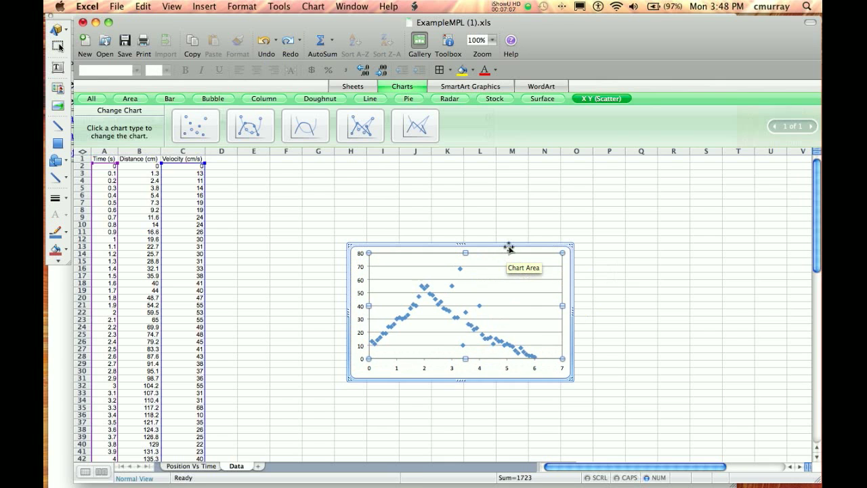
Step: Move the velocity chart beside the data and enlarge it to span about columns D to M and rows 2 to 39
{"action": "left_click_drag", "start_coordinate": [510, 248], "coordinate": [375, 169]}
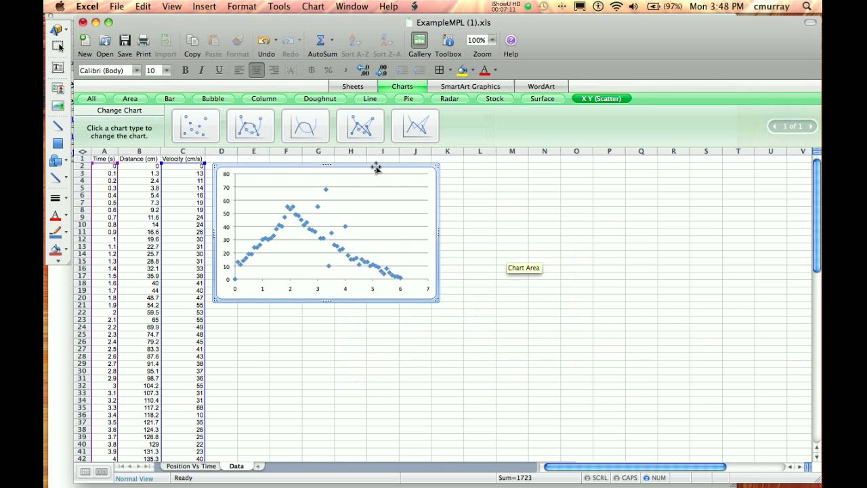
{"action": "left_click_drag", "start_coordinate": [437, 299], "coordinate": [534, 440]}
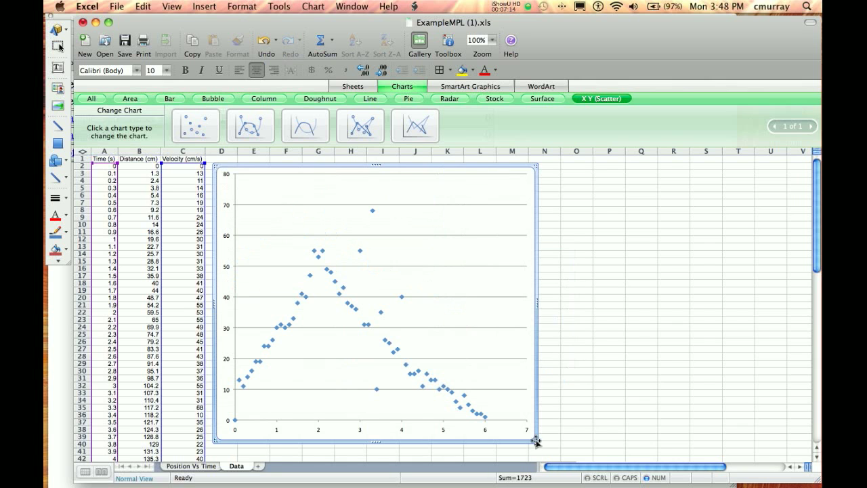
{"action": "left_click", "coordinate": [619, 328]}
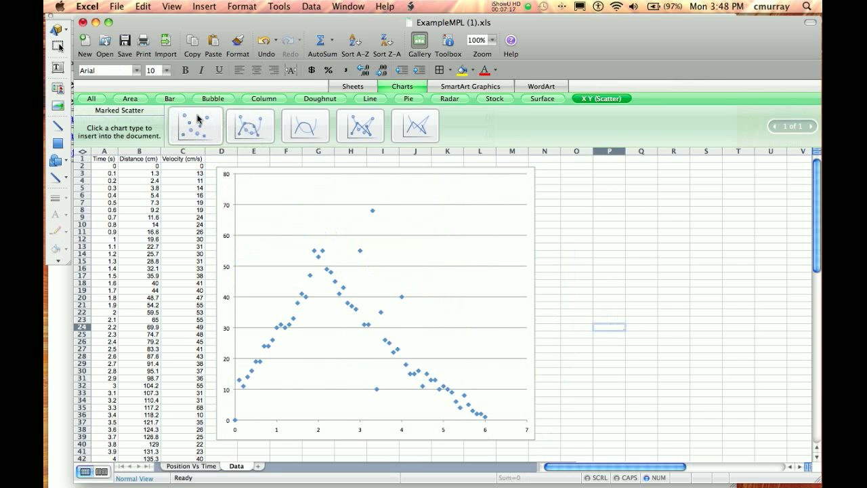
Step: Switch the Data sheet to Page Layout view and narrow the chart to end at about column L on the first page
{"action": "left_click", "coordinate": [171, 7]}
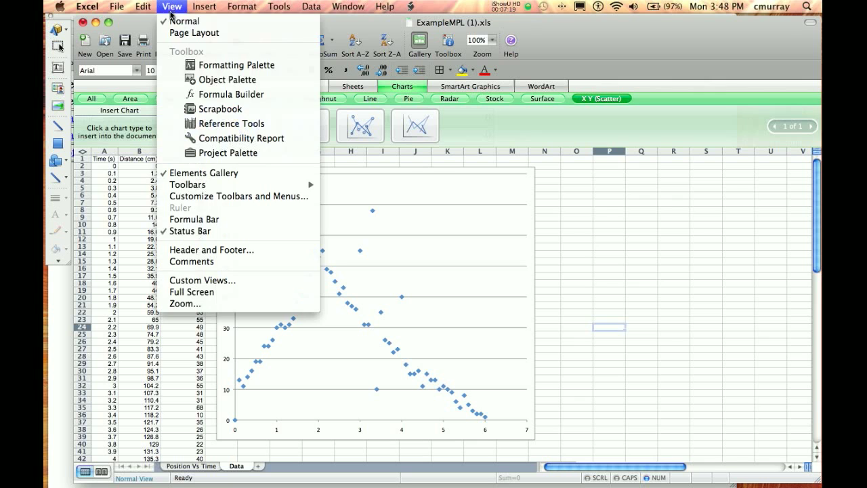
{"action": "left_click", "coordinate": [194, 33]}
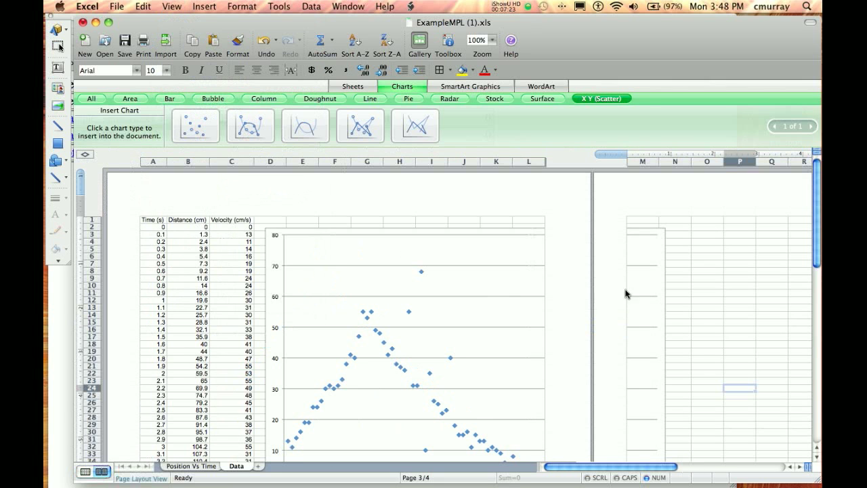
{"action": "left_click", "coordinate": [472, 266]}
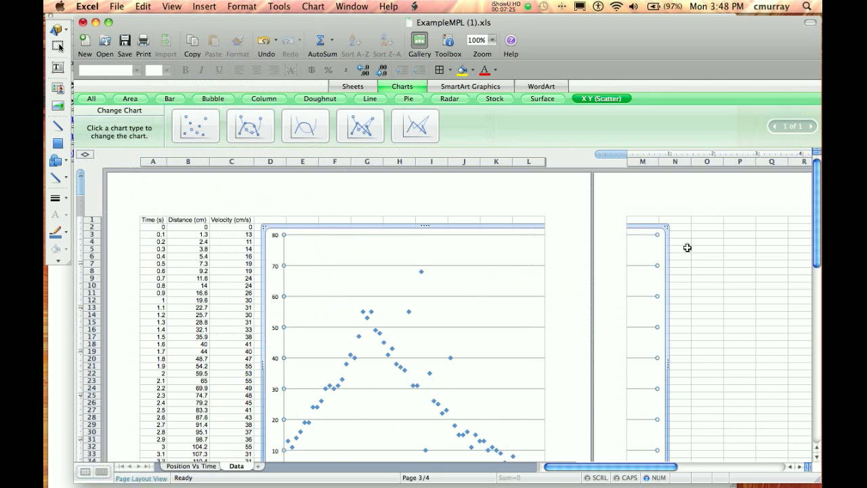
{"action": "left_click_drag", "start_coordinate": [666, 228], "coordinate": [535, 228]}
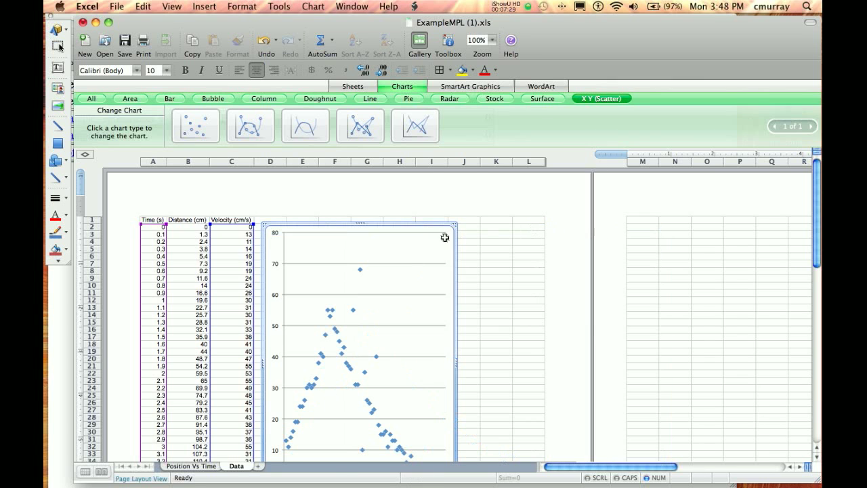
{"action": "left_click_drag", "start_coordinate": [454, 226], "coordinate": [537, 231]}
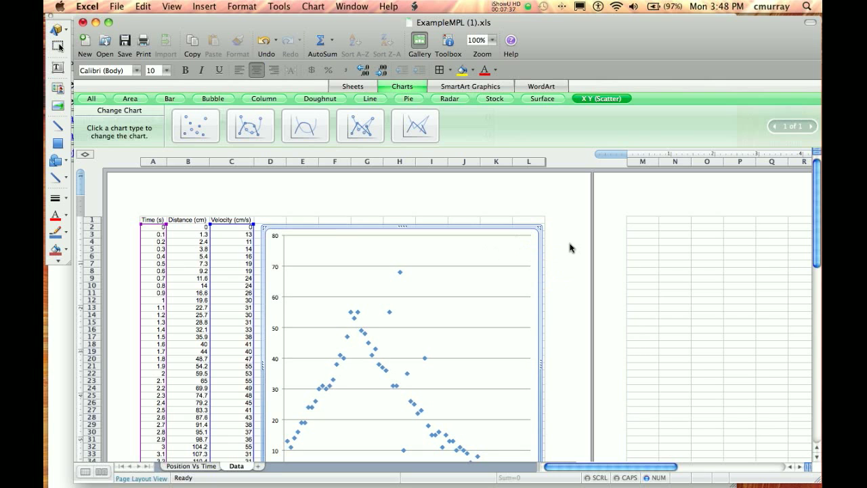
{"action": "left_click", "coordinate": [225, 258]}
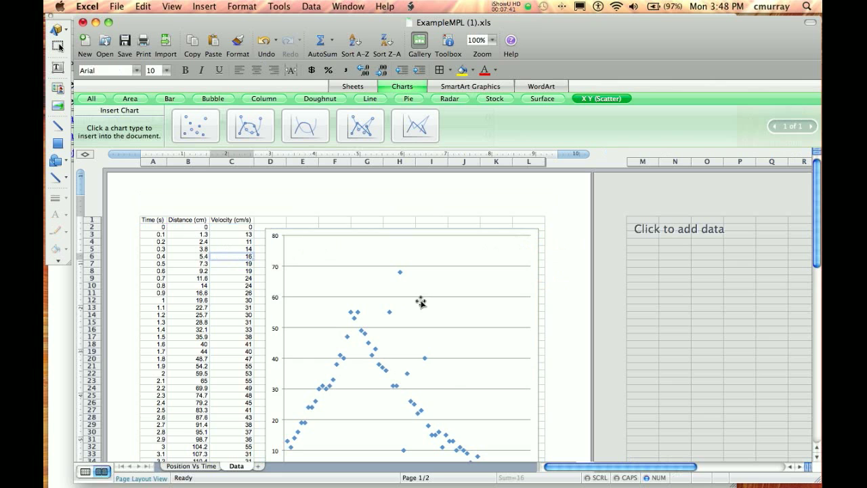
Step: Shorten the velocity chart from its lower edge to about row 34 so it fits on the first page
{"action": "scroll", "coordinate": [420, 300], "scroll_direction": "down", "scroll_amount": 5}
{"action": "scroll", "coordinate": [420, 301], "scroll_direction": "down", "scroll_amount": 2}
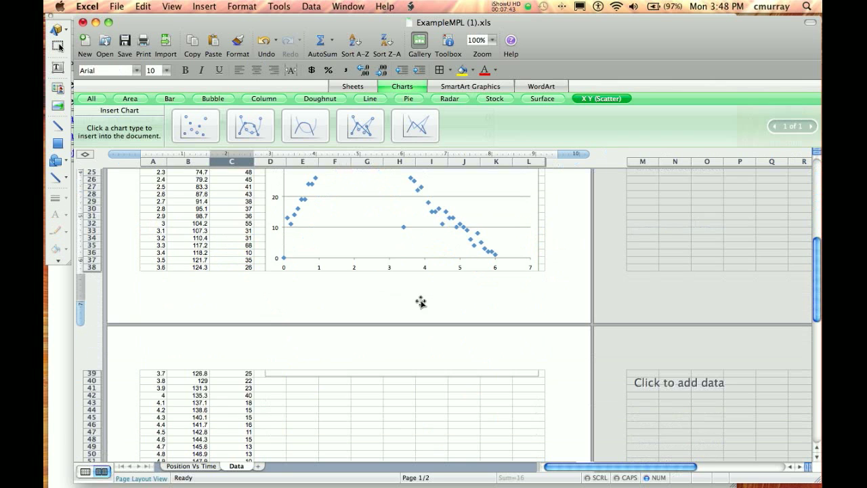
{"action": "left_click", "coordinate": [419, 256]}
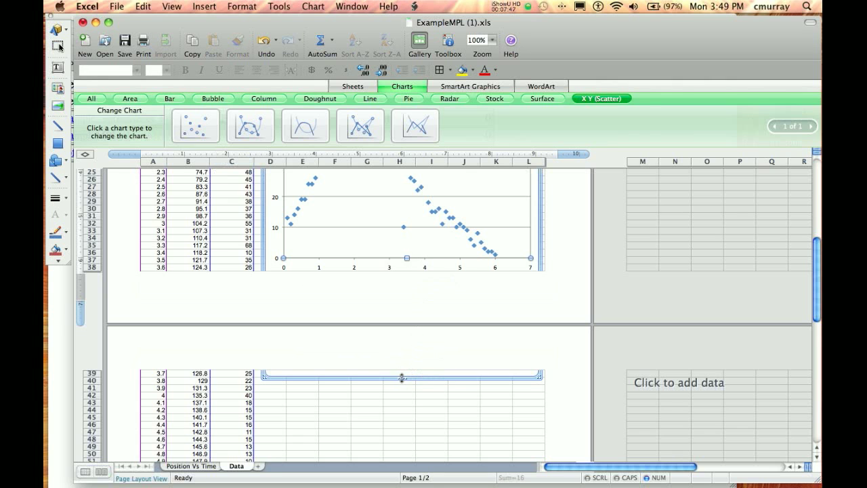
{"action": "left_click_drag", "start_coordinate": [401, 378], "coordinate": [403, 336]}
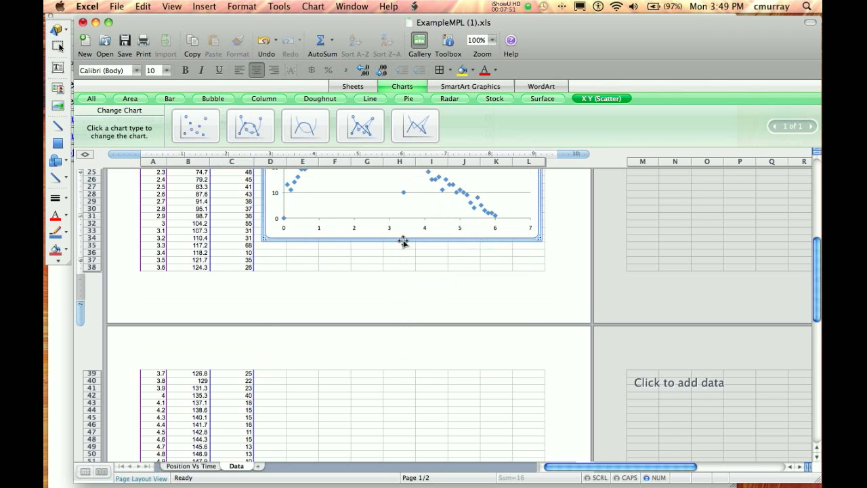
{"action": "scroll", "coordinate": [407, 242], "scroll_direction": "up", "scroll_amount": 5}
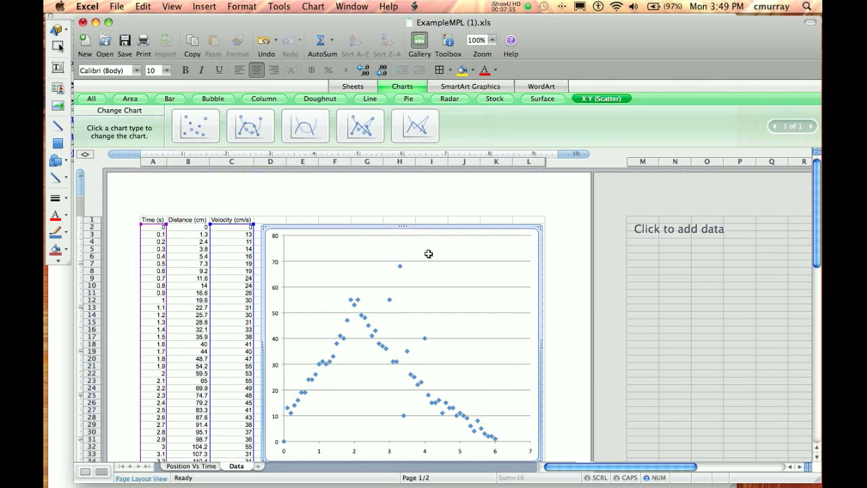
{"action": "scroll", "coordinate": [429, 253], "scroll_direction": "down", "scroll_amount": 15}
{"action": "scroll", "coordinate": [429, 253], "scroll_direction": "up", "scroll_amount": 5}
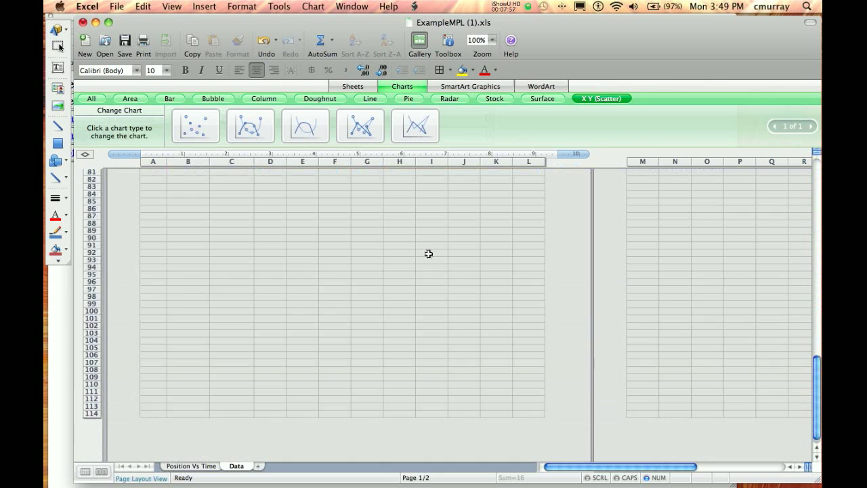
{"action": "scroll", "coordinate": [429, 253], "scroll_direction": "up", "scroll_amount": 5}
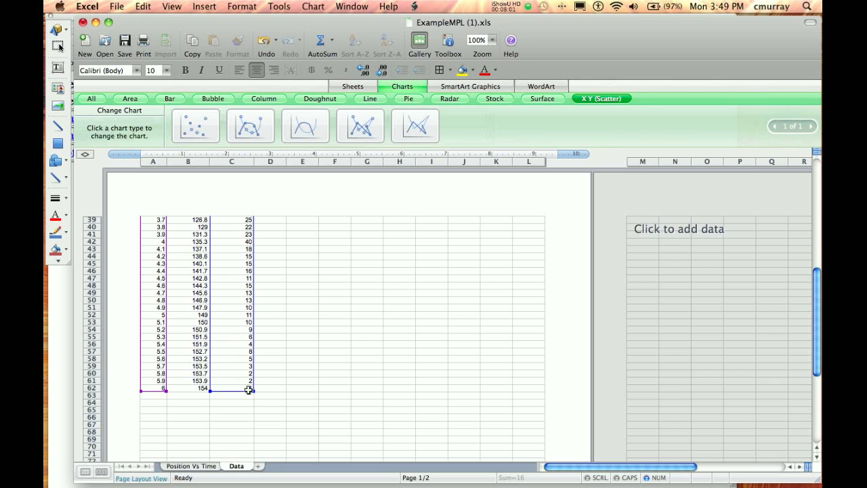
{"action": "scroll", "coordinate": [247, 390], "scroll_direction": "up", "scroll_amount": 7}
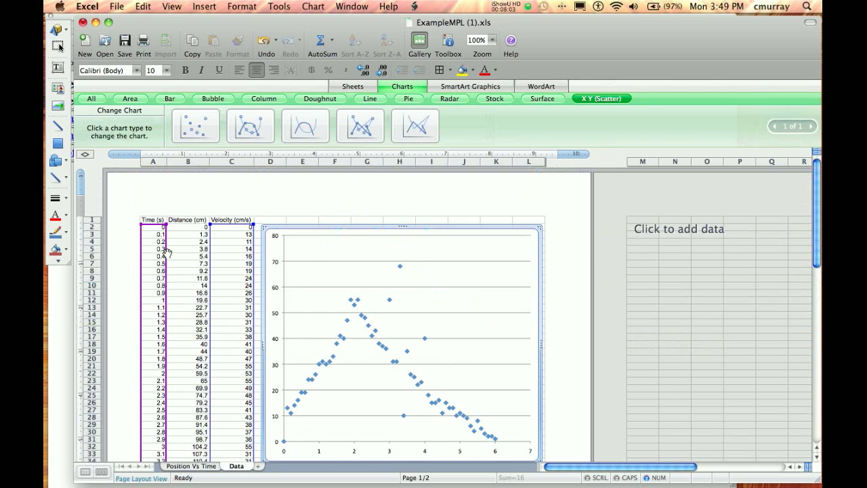
{"action": "left_click", "coordinate": [172, 7]}
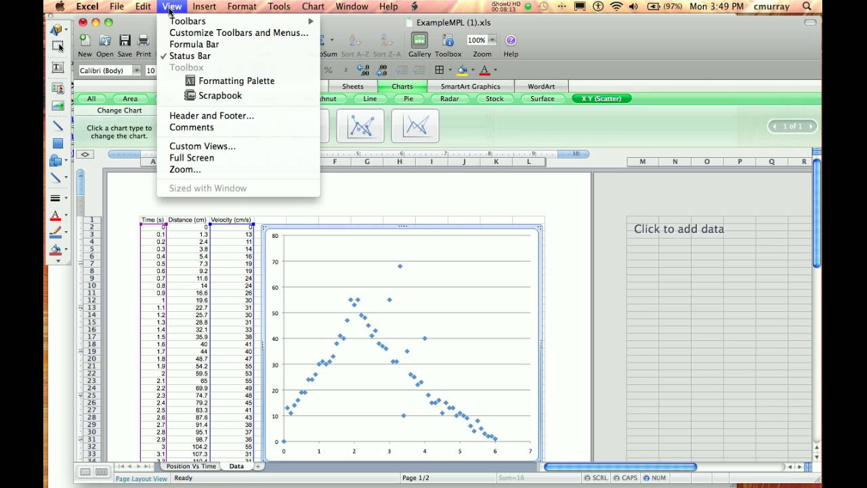
{"action": "mouse_move", "coordinate": [212, 11]}
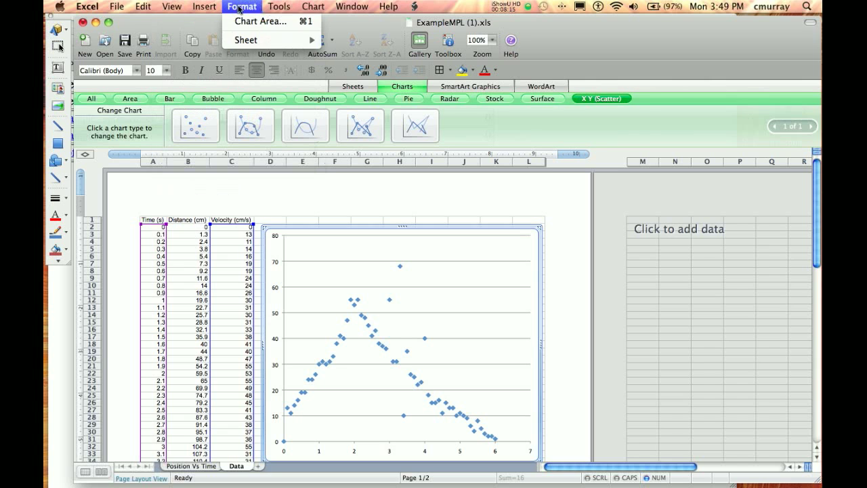
{"action": "mouse_move", "coordinate": [281, 10]}
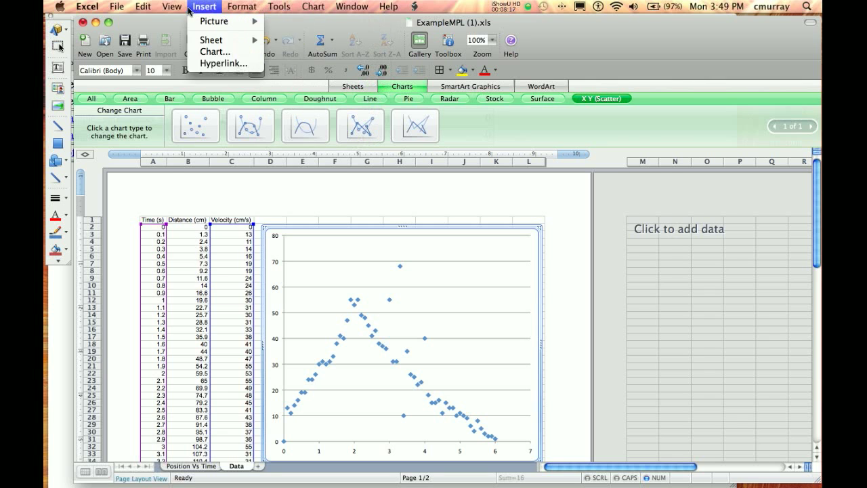
{"action": "mouse_move", "coordinate": [174, 9]}
{"action": "left_click", "coordinate": [242, 6]}
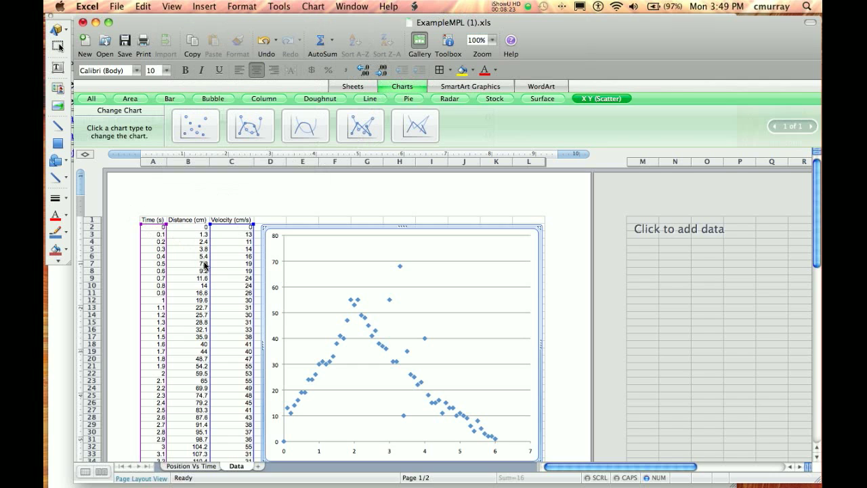
Step: Reduce the font size of the data table in A1:C62 to 8 and check how it fits the pages
{"action": "left_click", "coordinate": [149, 221]}
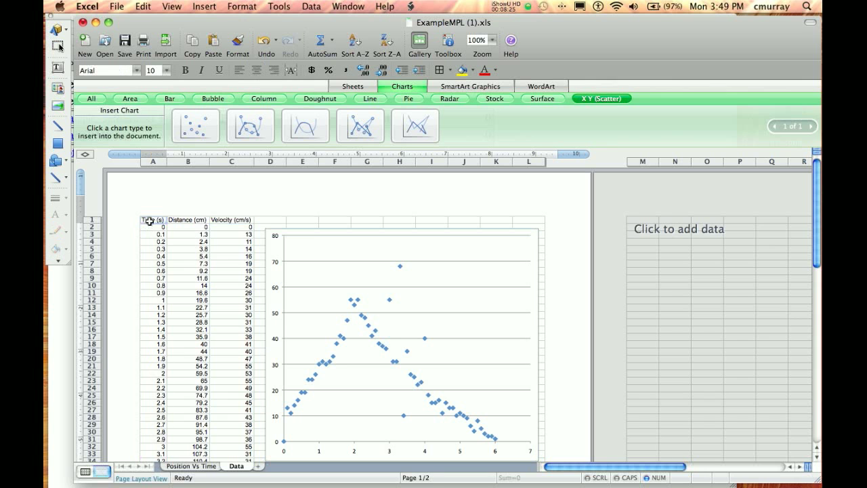
{"action": "left_click_drag", "start_coordinate": [149, 222], "coordinate": [244, 246]}
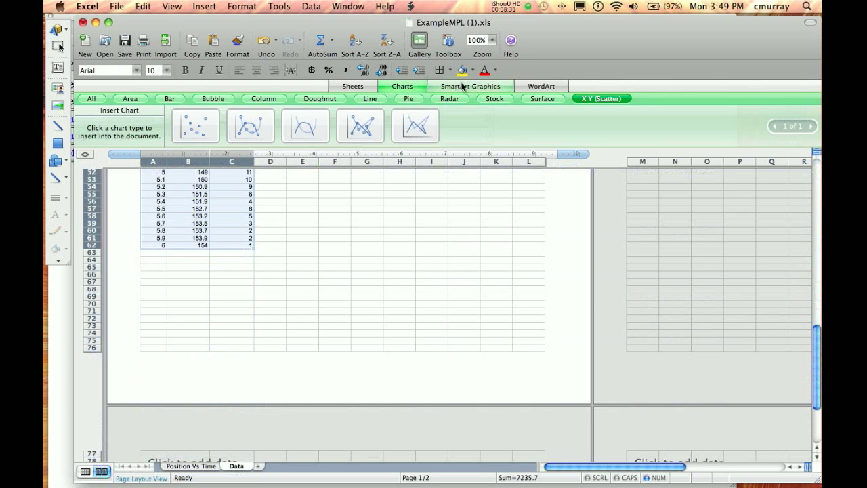
{"action": "left_click", "coordinate": [166, 69]}
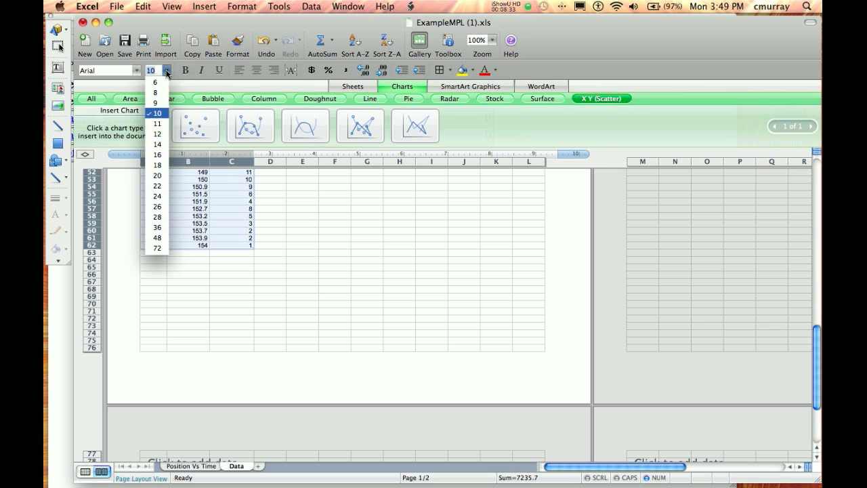
{"action": "left_click", "coordinate": [161, 92]}
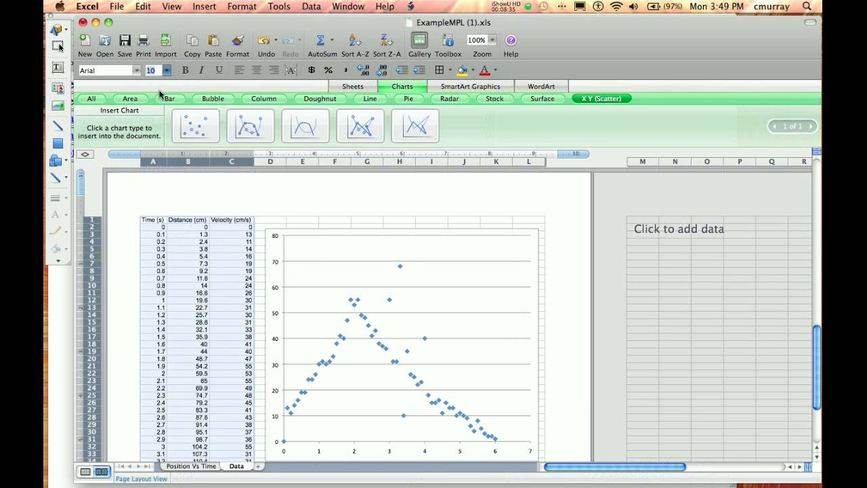
{"action": "scroll", "coordinate": [269, 270], "scroll_direction": "down", "scroll_amount": 10}
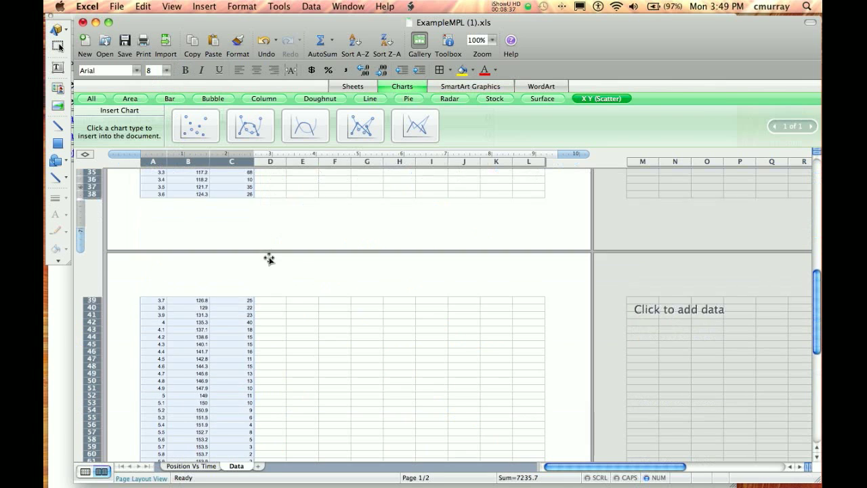
{"action": "scroll", "coordinate": [269, 258], "scroll_direction": "up", "scroll_amount": 10}
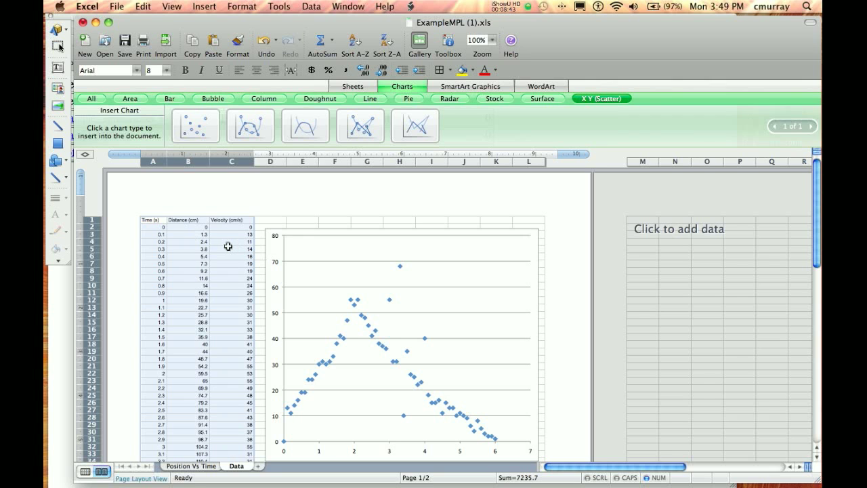
Step: Return the Data sheet to Normal view and set the font size of all its cells to 6
{"action": "left_click", "coordinate": [172, 8]}
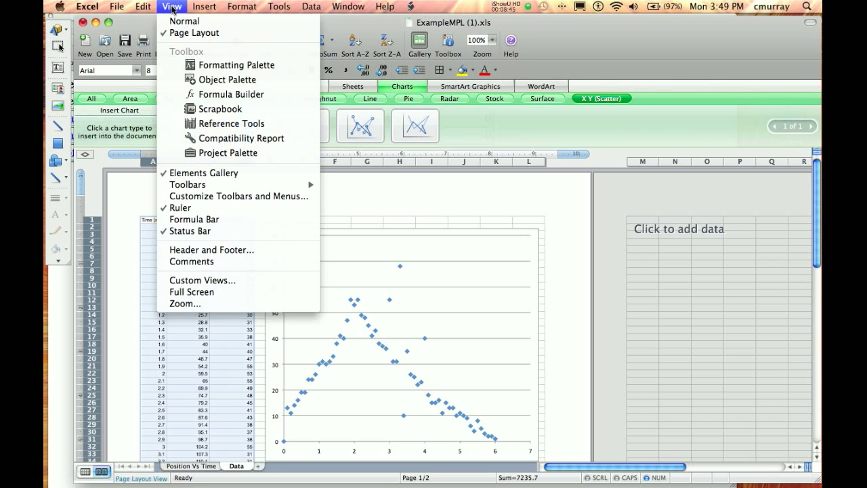
{"action": "left_click", "coordinate": [175, 22]}
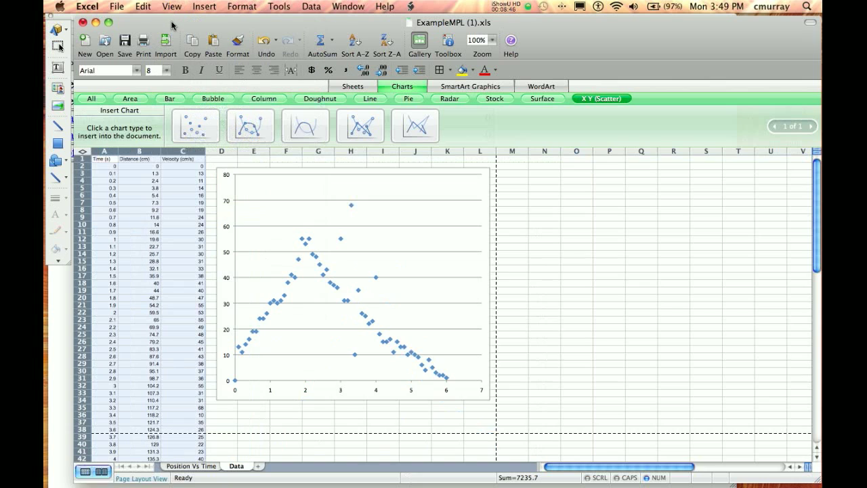
{"action": "left_click", "coordinate": [82, 152]}
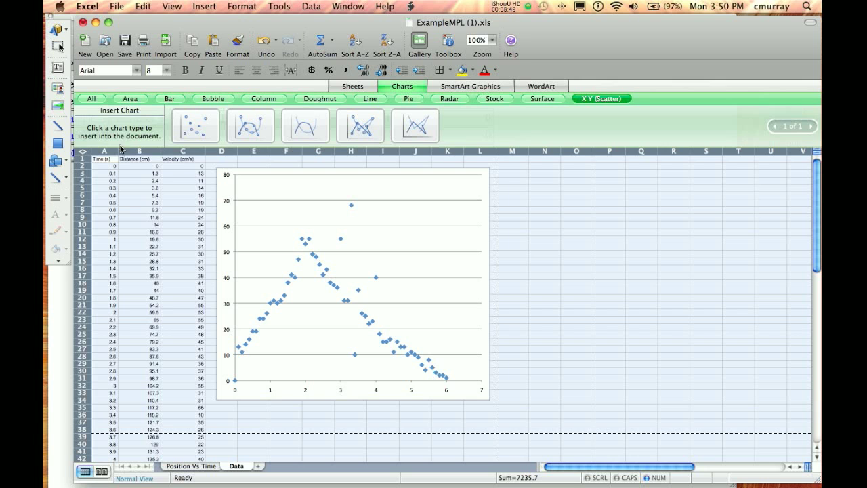
{"action": "left_click", "coordinate": [166, 70]}
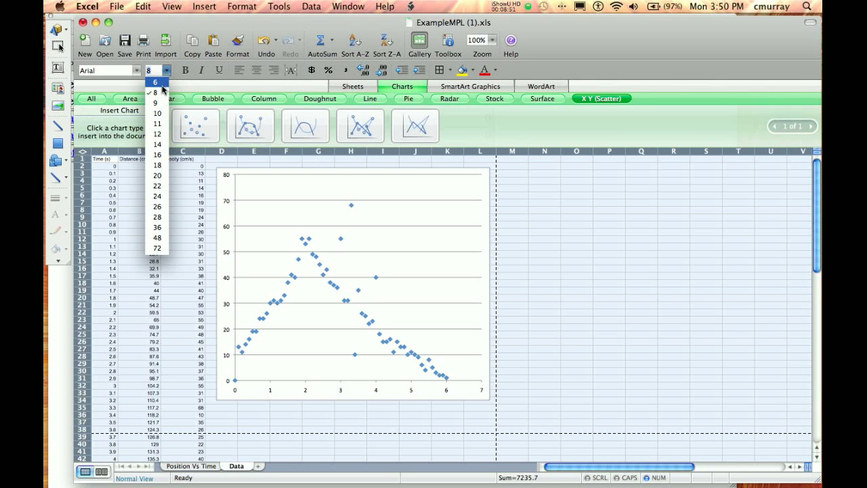
{"action": "left_click", "coordinate": [157, 82]}
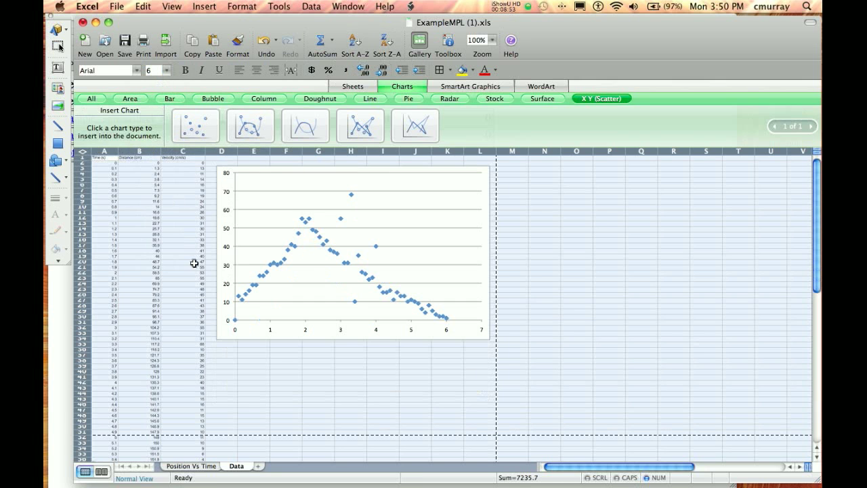
{"action": "scroll", "coordinate": [193, 265], "scroll_direction": "down", "scroll_amount": 6}
{"action": "scroll", "coordinate": [193, 264], "scroll_direction": "up", "scroll_amount": 6}
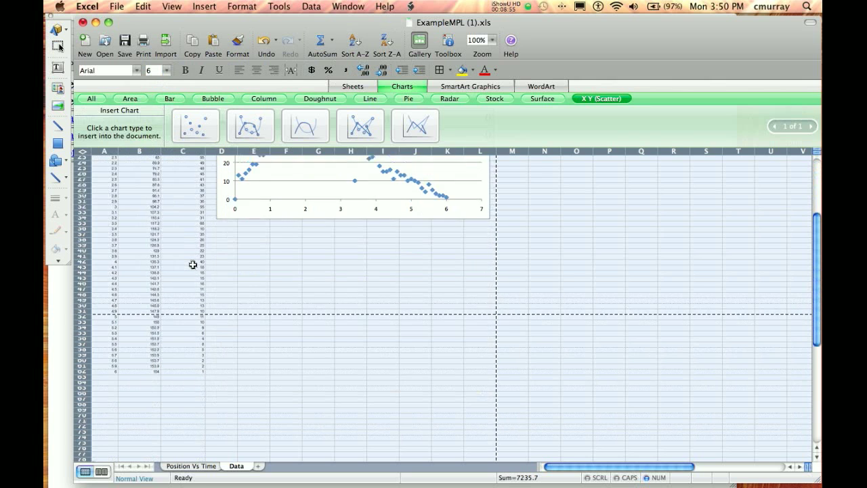
Step: Try font sizes 48 and 4 on all cells of the Data sheet and check the page break
{"action": "left_click", "coordinate": [166, 71]}
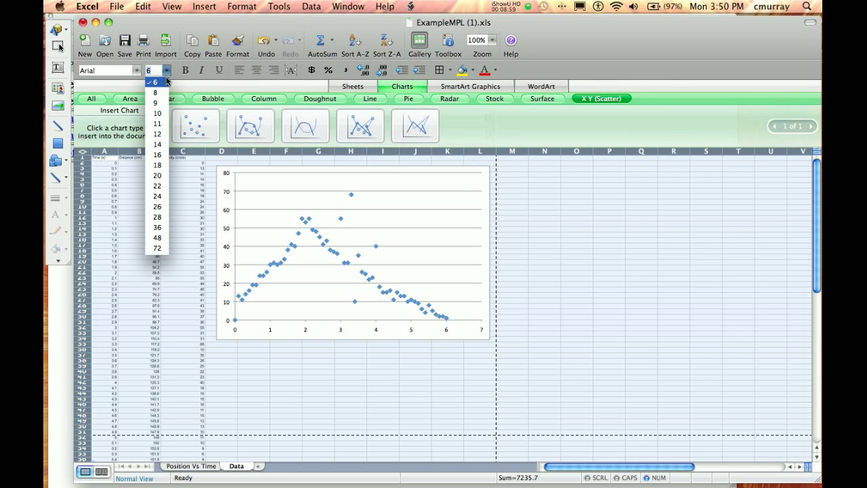
{"action": "type", "text": "48"}
{"action": "key", "text": "Return"}
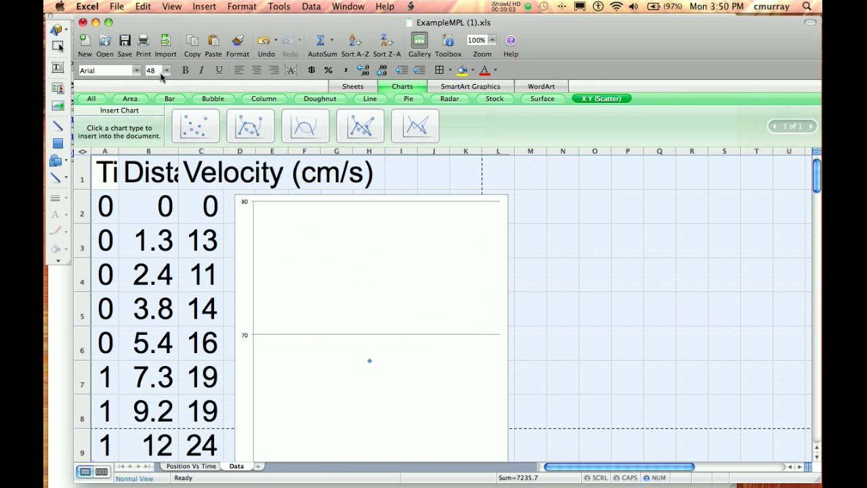
{"action": "left_click", "coordinate": [153, 73]}
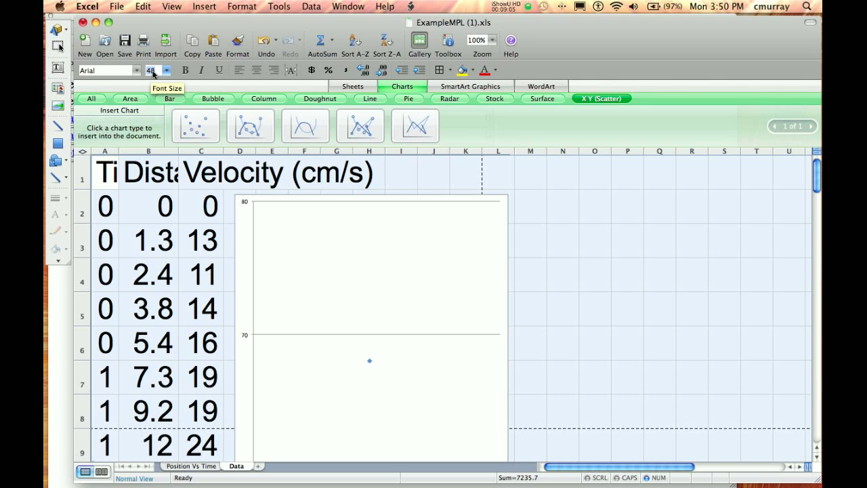
{"action": "type", "text": "4"}
{"action": "key", "text": "Return"}
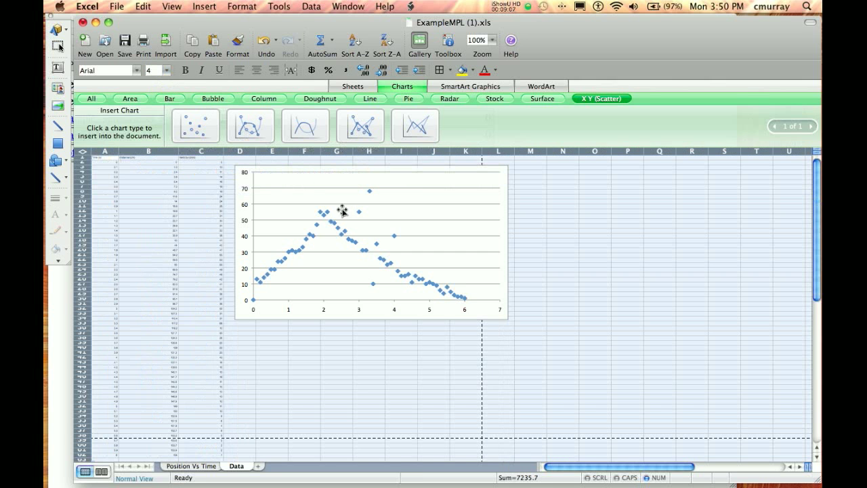
{"action": "scroll", "coordinate": [291, 367], "scroll_direction": "down", "scroll_amount": 2}
{"action": "scroll", "coordinate": [292, 367], "scroll_direction": "right", "scroll_amount": 1}
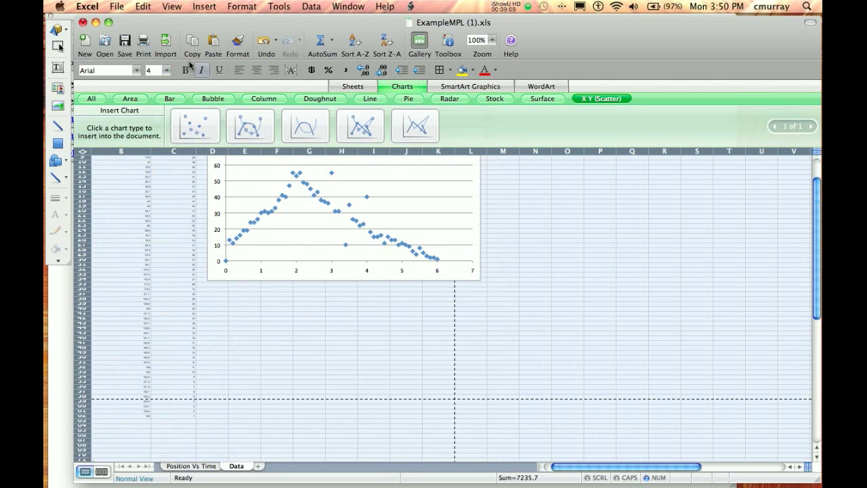
Step: Set the font size of the whole Data sheet to 10
{"action": "left_click", "coordinate": [153, 72]}
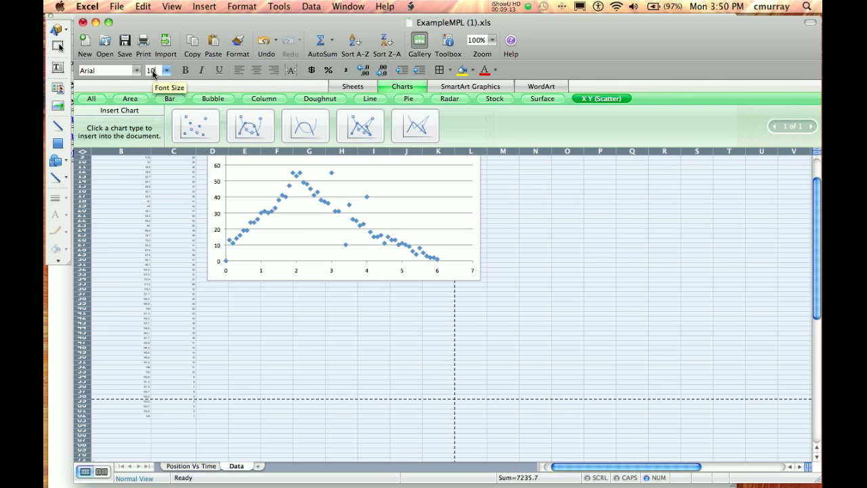
{"action": "key", "text": "Return"}
{"action": "scroll", "coordinate": [234, 205], "scroll_direction": "down", "scroll_amount": 6}
{"action": "scroll", "coordinate": [234, 205], "scroll_direction": "up", "scroll_amount": 6}
Step: Resize the velocity chart to end at about column K and row 36, inside the first page's breaks
{"action": "left_click", "coordinate": [459, 266]}
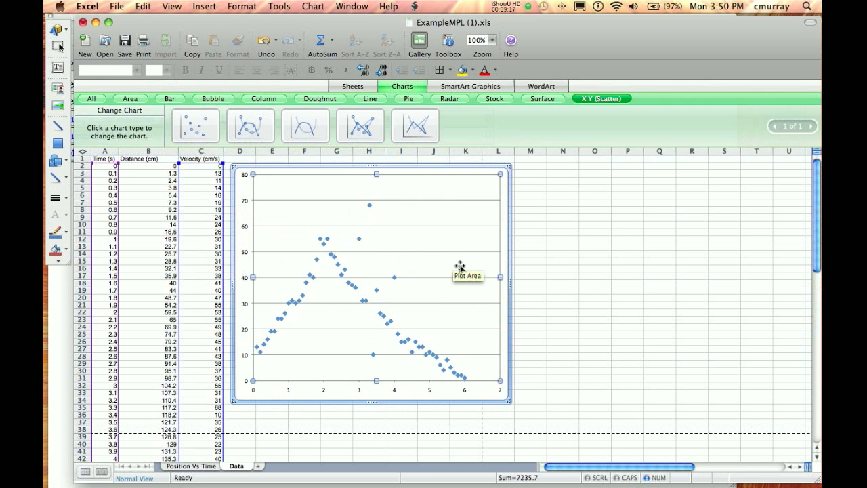
{"action": "left_click_drag", "start_coordinate": [508, 403], "coordinate": [474, 422]}
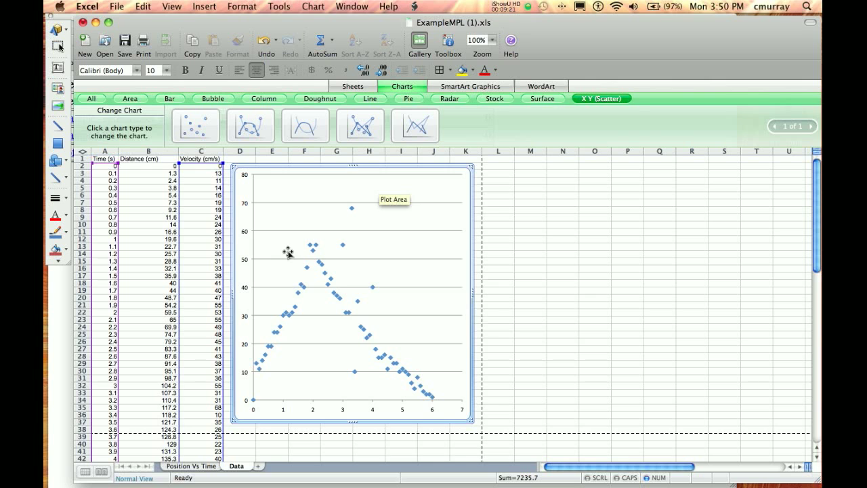
{"action": "mouse_move", "coordinate": [287, 314]}
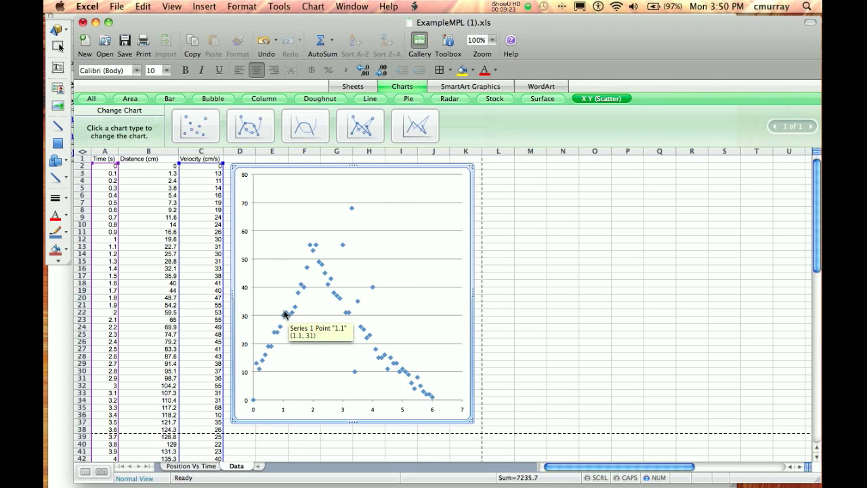
{"action": "mouse_move", "coordinate": [324, 267]}
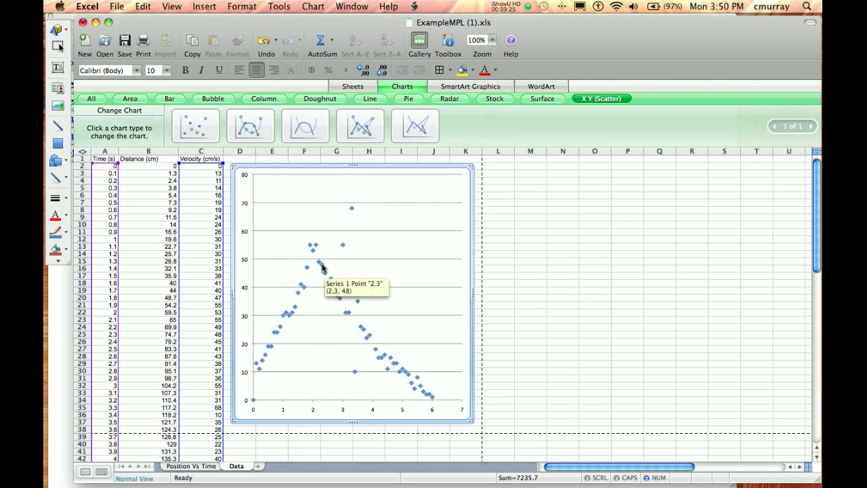
Step: Add the horizontal axis title "Time (s)" to the velocity chart
{"action": "left_click", "coordinate": [407, 190]}
{"action": "left_click", "coordinate": [448, 42]}
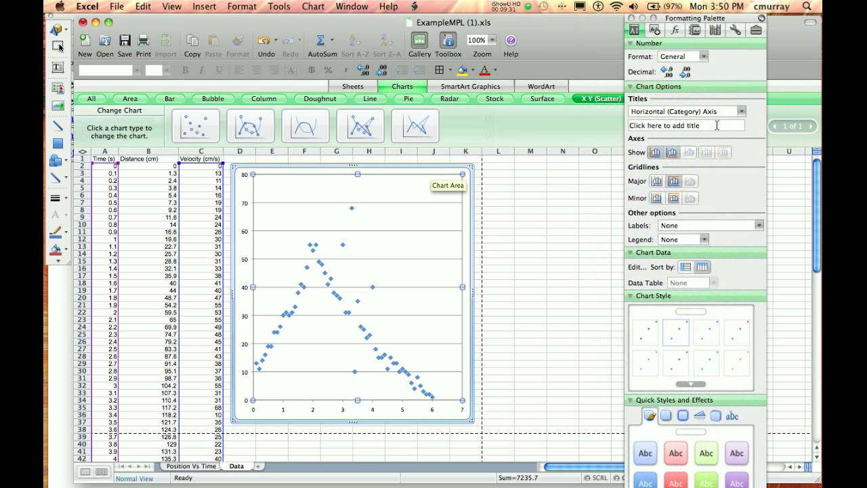
{"action": "left_click", "coordinate": [717, 125]}
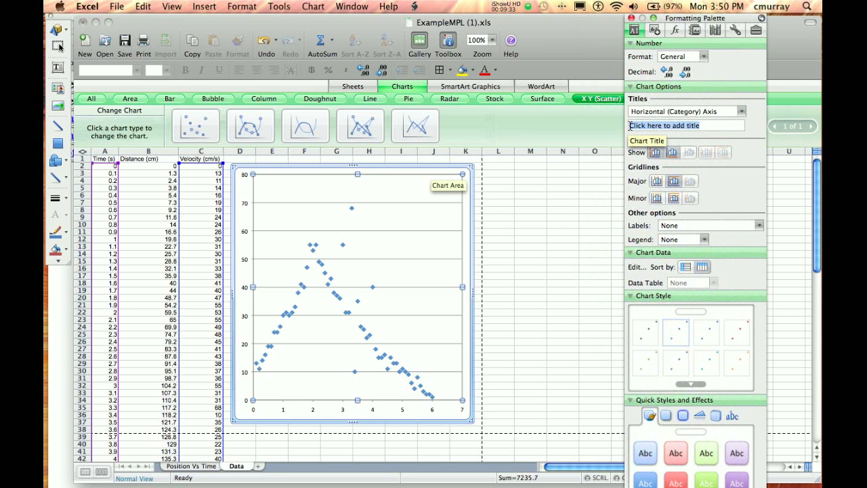
{"action": "type", "text": "Time (s"}
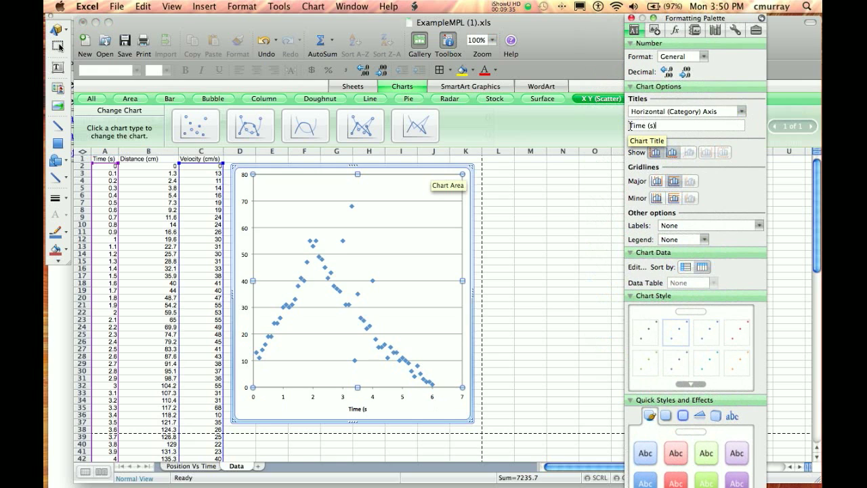
Step: Add the vertical axis title "Velocity (c,/s)" to the velocity chart
{"action": "left_click", "coordinate": [733, 113]}
{"action": "left_click", "coordinate": [717, 145]}
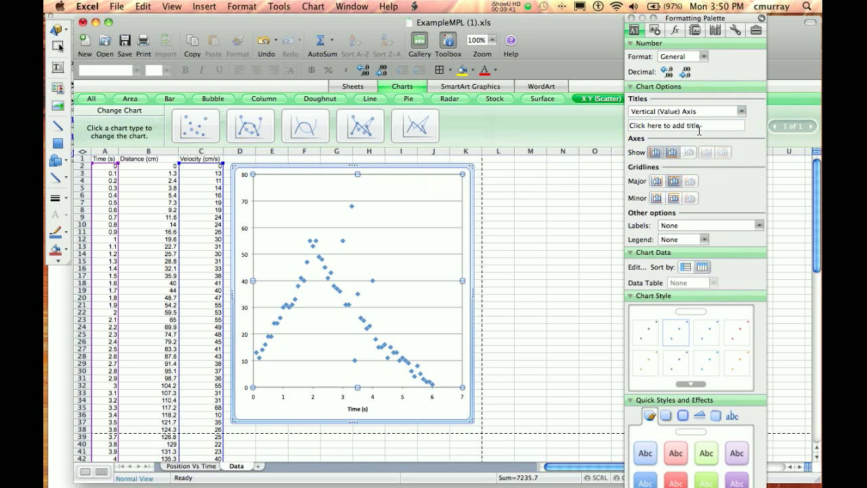
{"action": "left_click", "coordinate": [700, 127]}
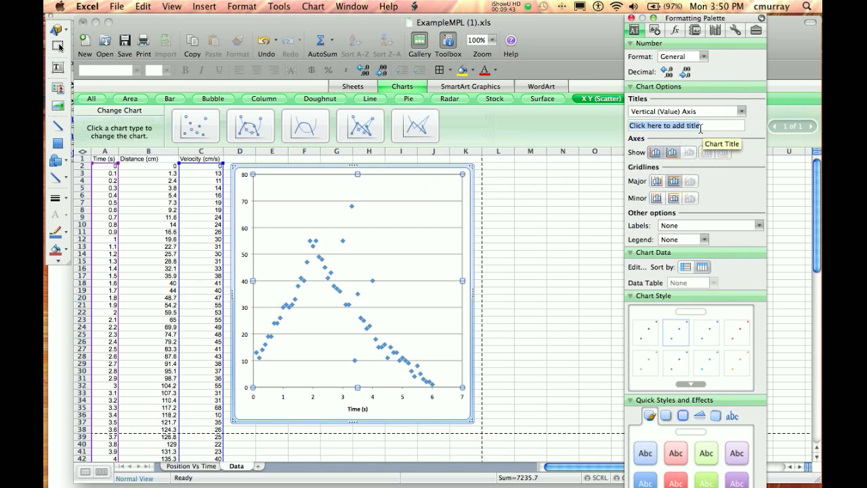
{"action": "type", "text": "Velocity"}
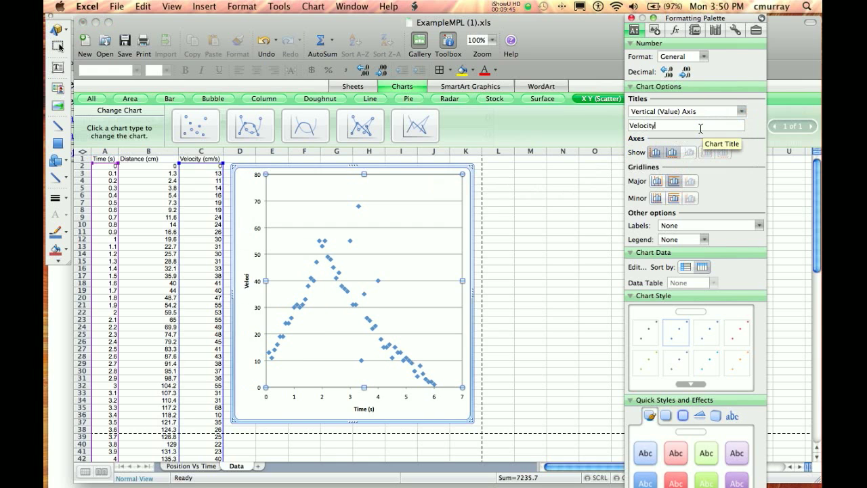
{"action": "type", "text": " (c./s)"}
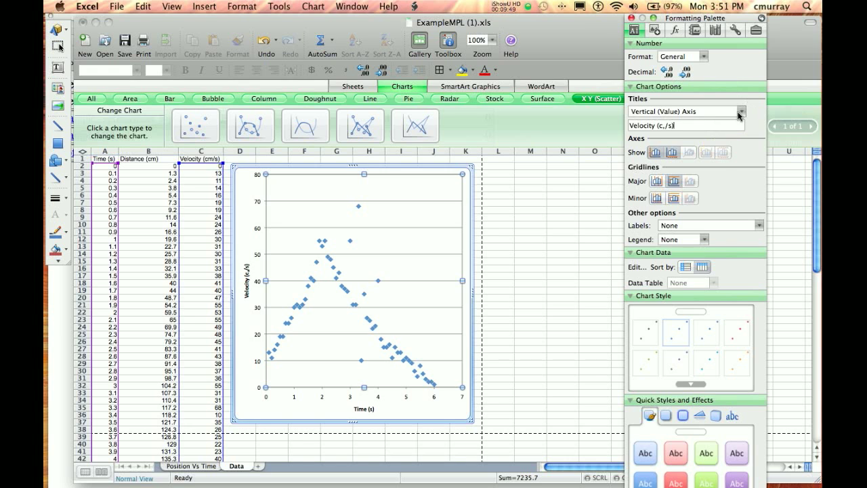
Step: Title the velocity chart "Velocity vs Time"
{"action": "left_click", "coordinate": [742, 111]}
{"action": "left_click", "coordinate": [722, 125]}
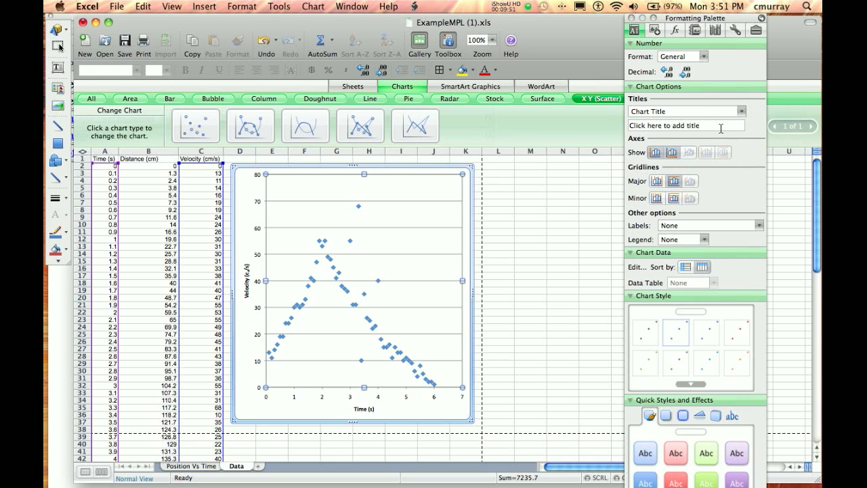
{"action": "left_click", "coordinate": [677, 125]}
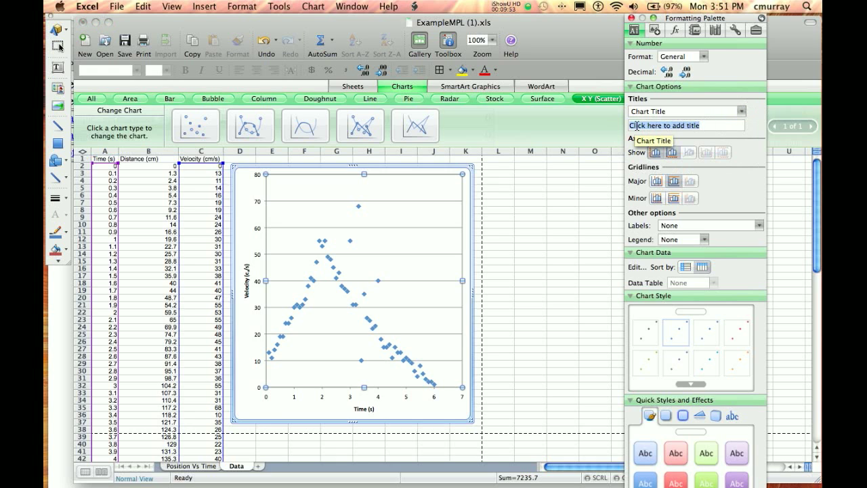
{"action": "type", "text": "Velocity"}
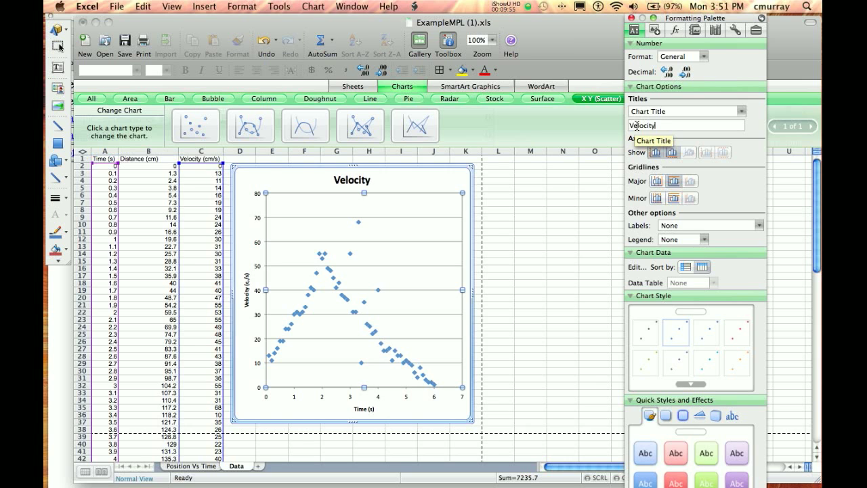
{"action": "type", "text": " vs Time"}
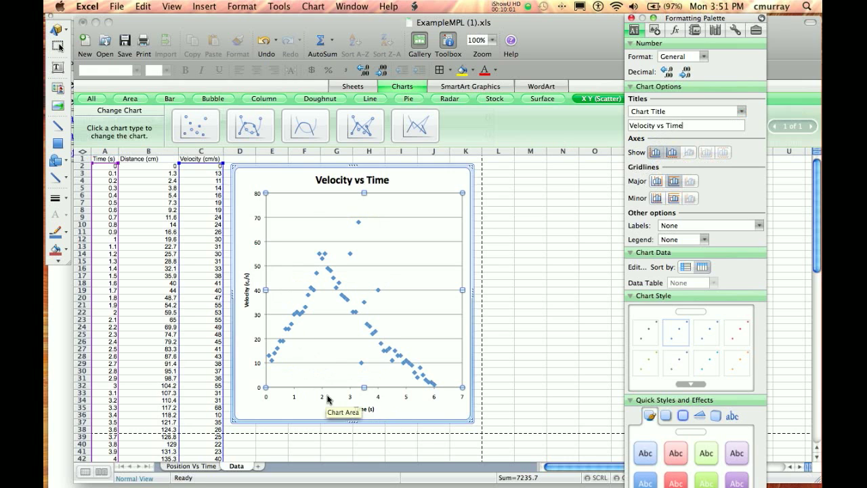
Step: Add major vertical gridlines to the velocity chart and compare it with the Position Vs Time chart sheet
{"action": "left_click", "coordinate": [742, 111]}
{"action": "left_click", "coordinate": [733, 134]}
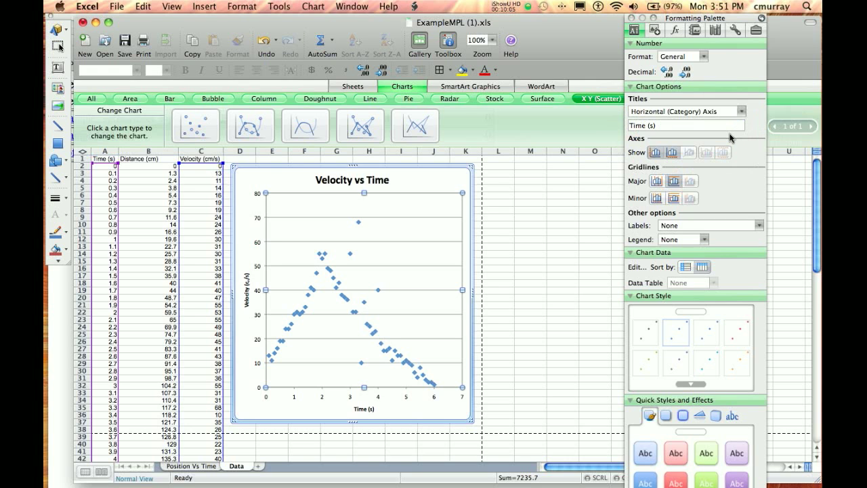
{"action": "left_click", "coordinate": [655, 181]}
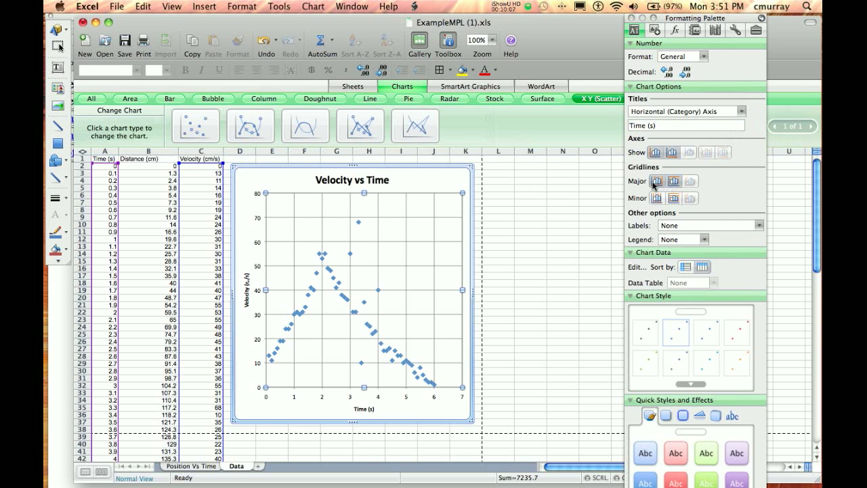
{"action": "left_click", "coordinate": [567, 189]}
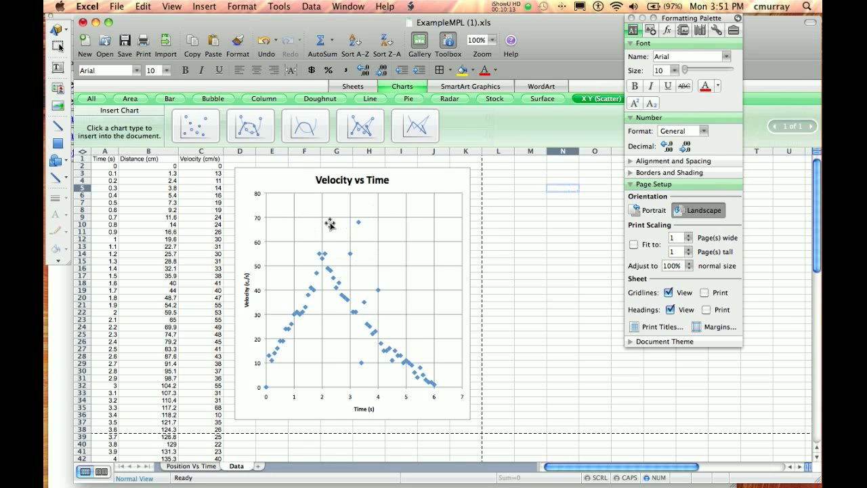
{"action": "left_click", "coordinate": [189, 466]}
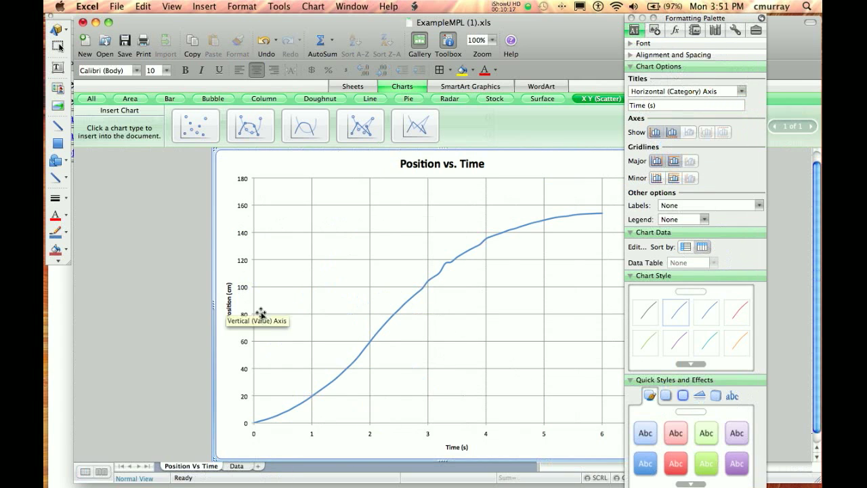
{"action": "left_click", "coordinate": [237, 466]}
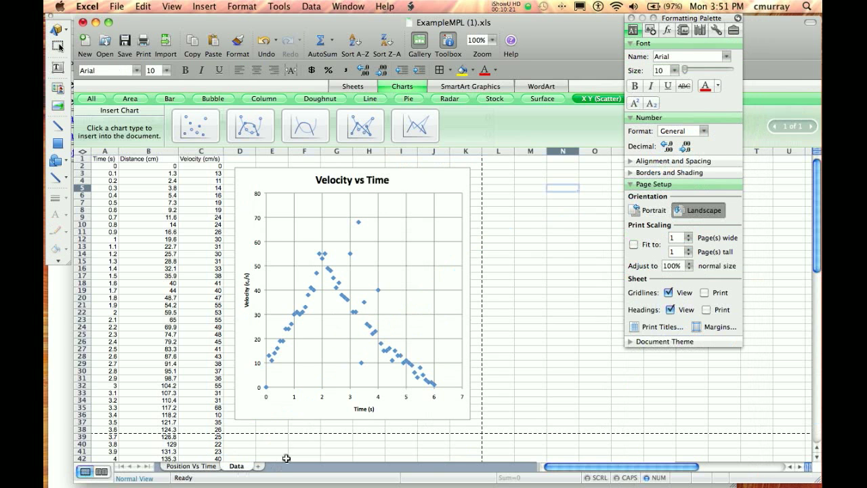